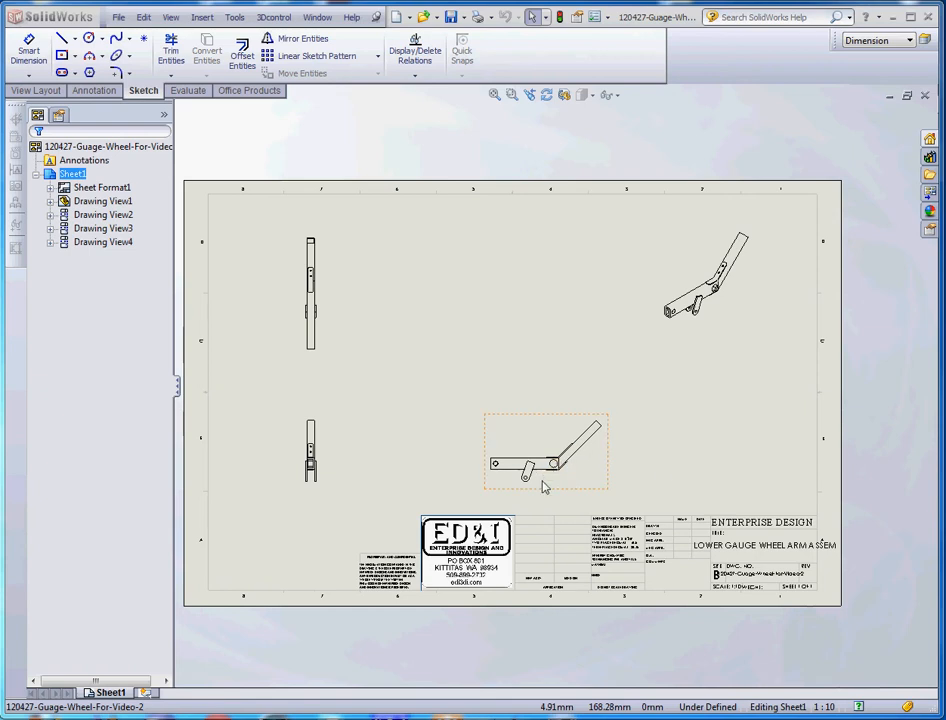
# Examine the scale in the sheet's title block and the layout of the four drawing views.
pyautogui.click(756, 614)
pyautogui.scroll(4, 752, 612)
pyautogui.scroll(-4, 660, 530)
pyautogui.scroll(-3, 619, 428)
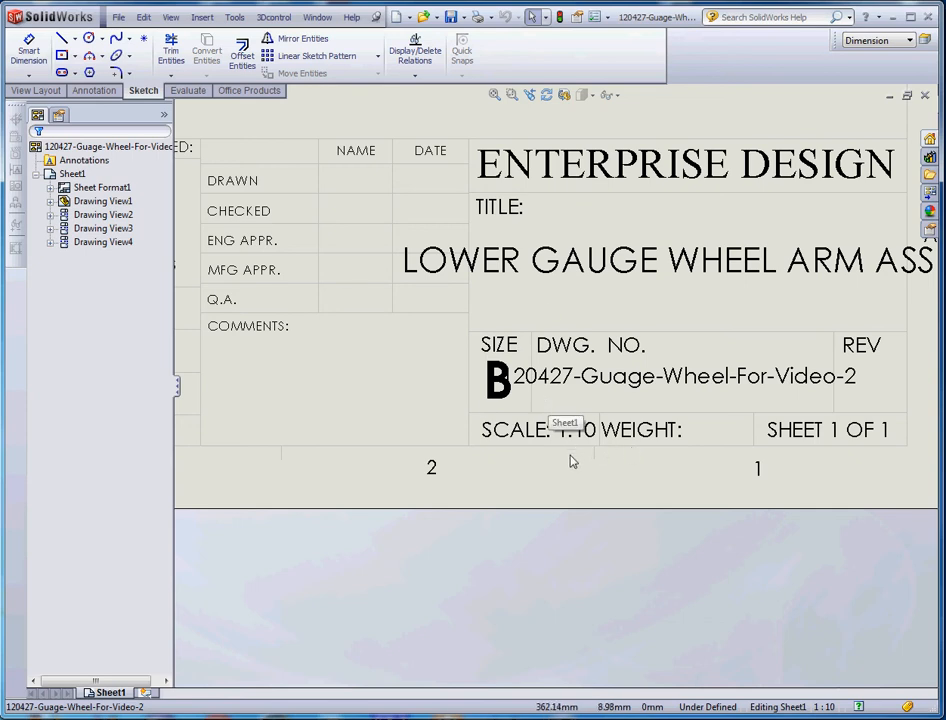
pyautogui.scroll(4, 585, 460)
pyautogui.scroll(4, 586, 418)
pyautogui.scroll(-2, 444, 253)
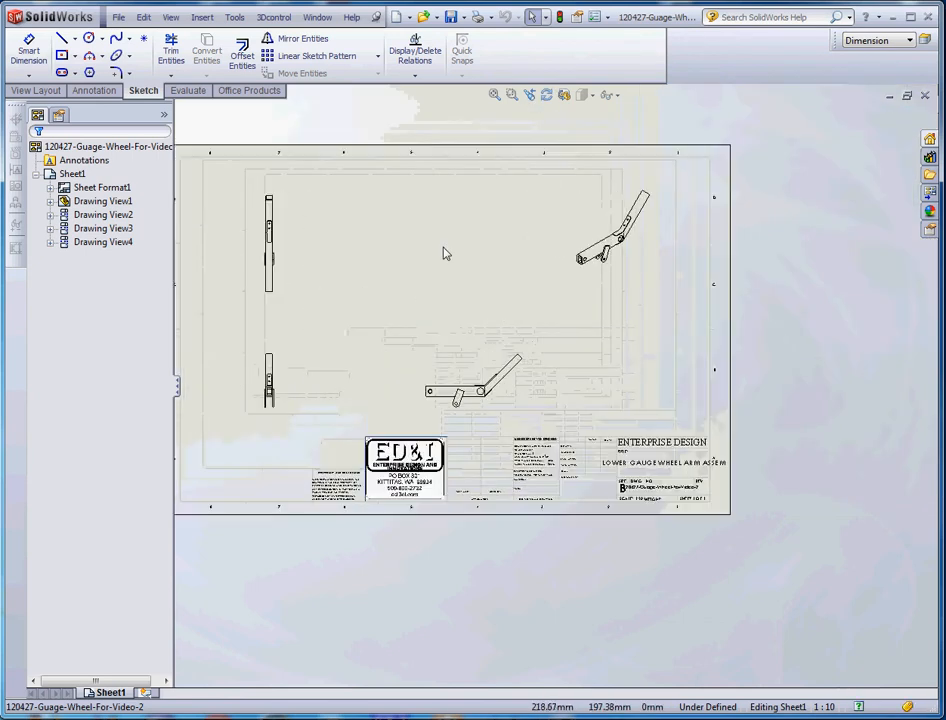
pyautogui.scroll(3, 436, 268)
pyautogui.scroll(-1, 500, 354)
pyautogui.scroll(-2, 534, 361)
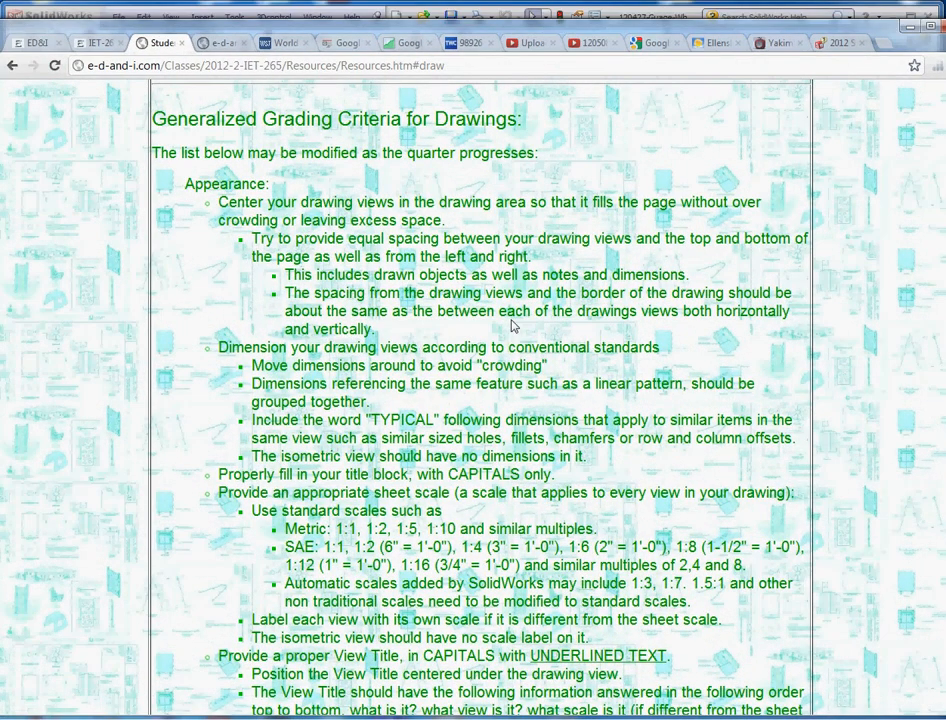
# Read the drawing guidance and the standard scale rules on the class resources page, and return to the SolidWorks drawing.
pyautogui.scroll(6, 507, 359)
pyautogui.scroll(-3, 444, 437)
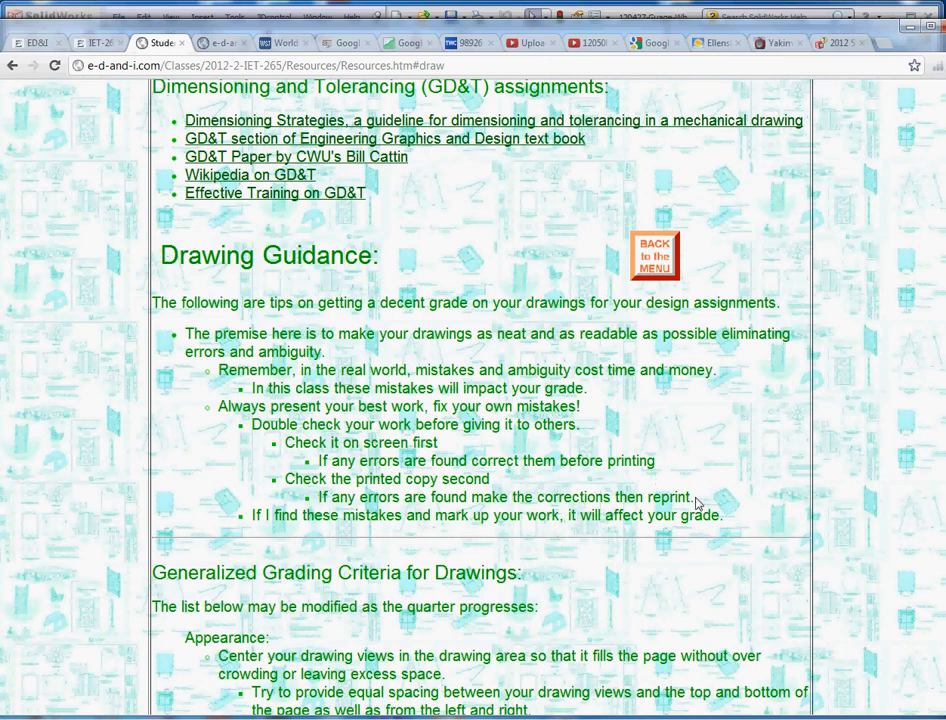
pyautogui.moveTo(729, 520)
pyautogui.mouseDown()
pyautogui.moveTo(240, 280)
pyautogui.moveTo(160, 258)
pyautogui.moveTo(180, 333)
pyautogui.moveTo(237, 336)
pyautogui.mouseUp()
pyautogui.click(321, 358)
pyautogui.scroll(-3, 429, 391)
pyautogui.scroll(-1, 429, 391)
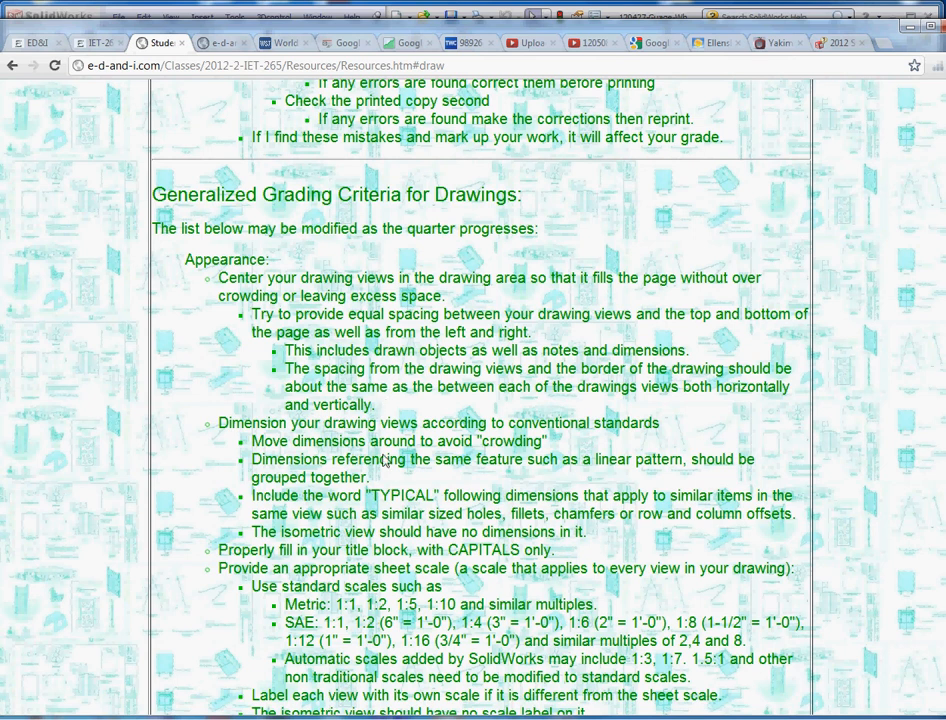
pyautogui.scroll(-2, 300, 366)
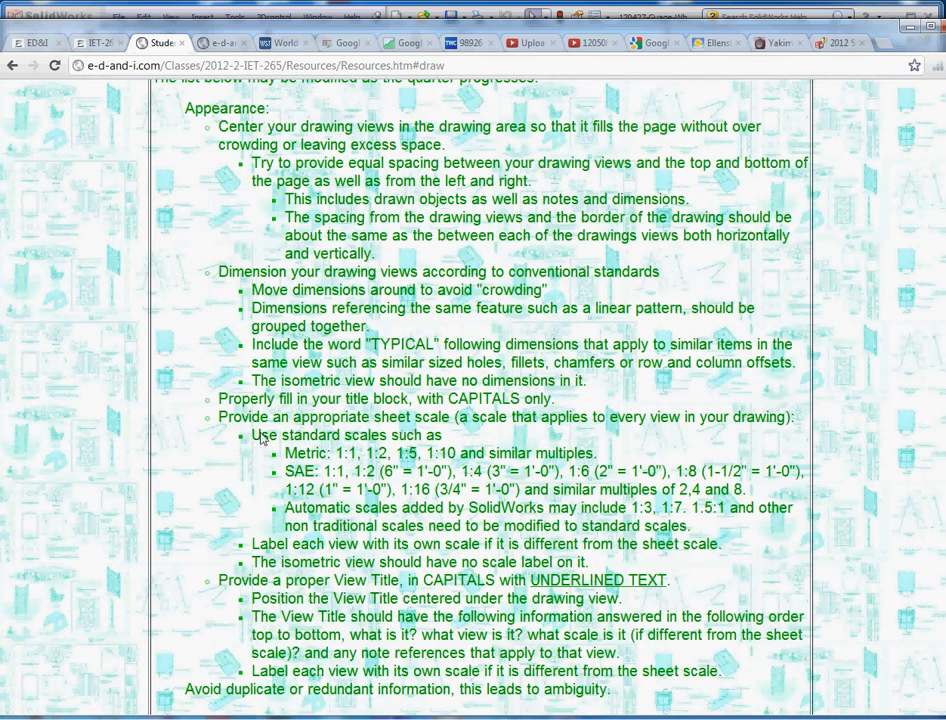
pyautogui.moveTo(251, 437); pyautogui.dragTo(752, 549)
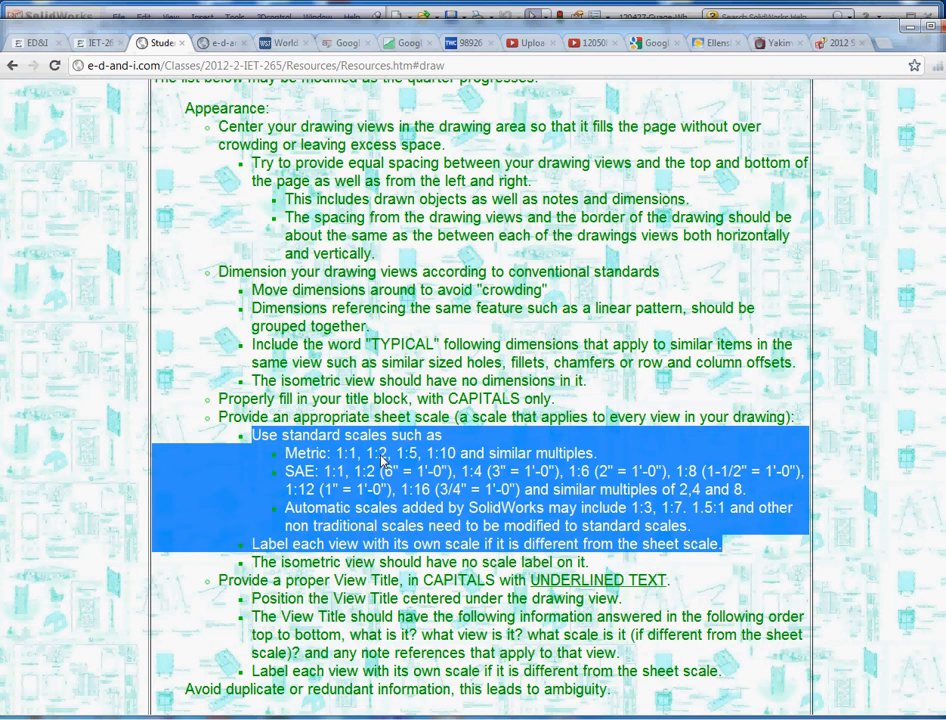
pyautogui.click(127, 480)
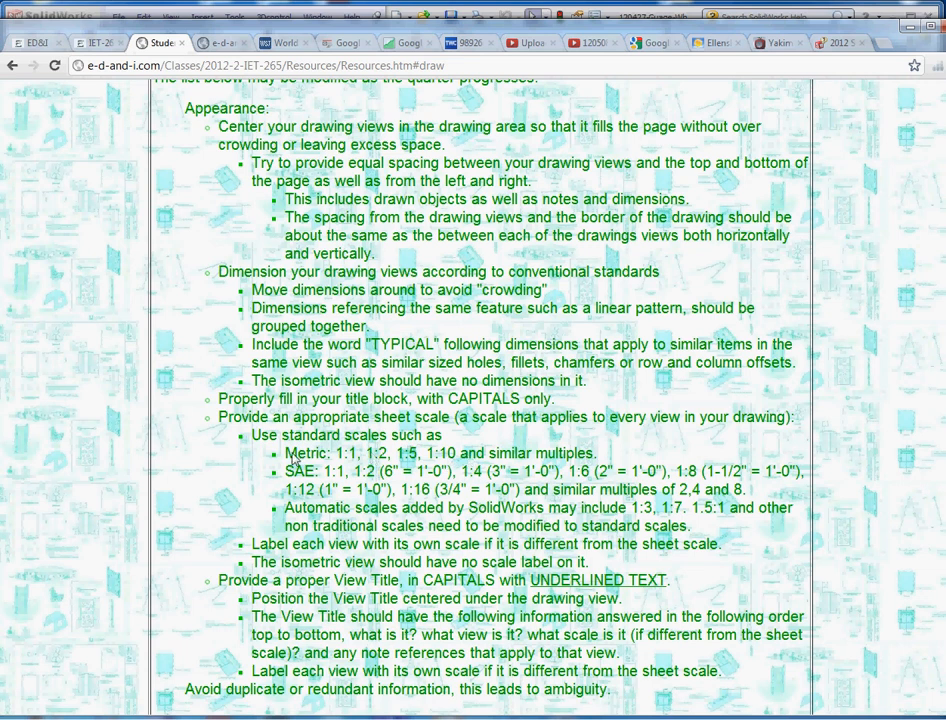
pyautogui.moveTo(448, 455)
pyautogui.mouseDown()
pyautogui.moveTo(291, 455)
pyautogui.moveTo(462, 454)
pyautogui.moveTo(446, 453)
pyautogui.mouseUp()
pyautogui.moveTo(552, 30); pyautogui.dragTo(0, 31)
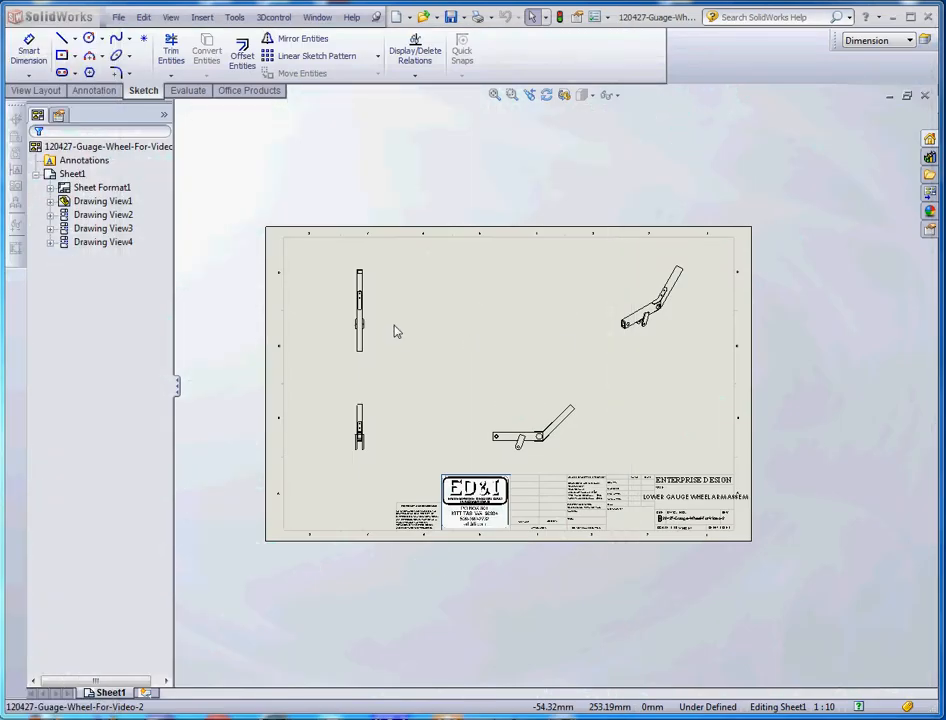
# Set the scale of Sheet1 to 1:8 in its sheet properties.
pyautogui.click(55, 175)
pyautogui.rightClick(55, 176)
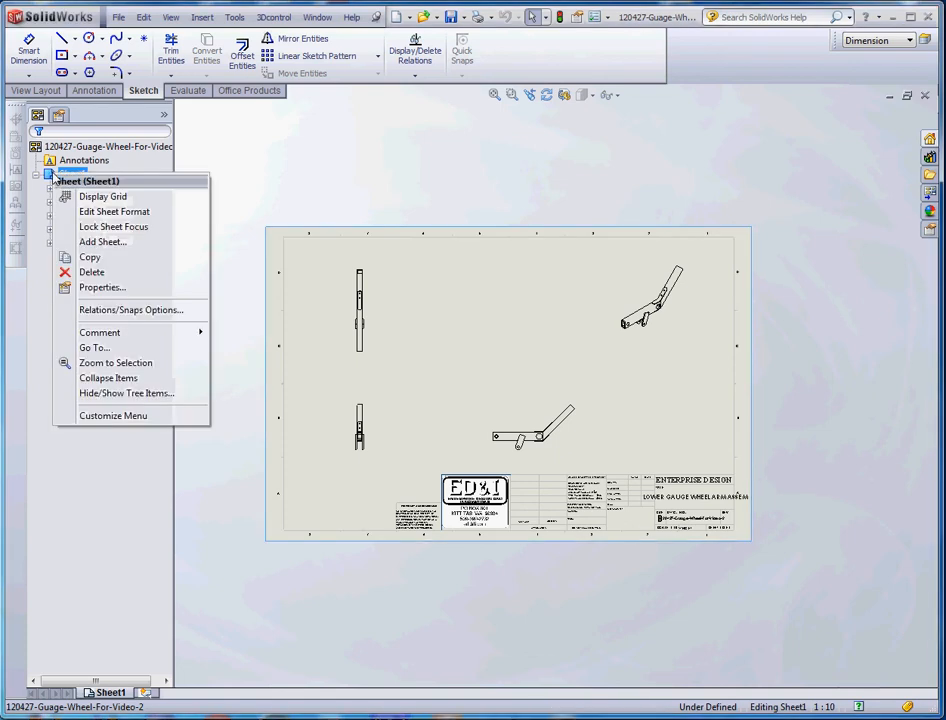
pyautogui.click(101, 288)
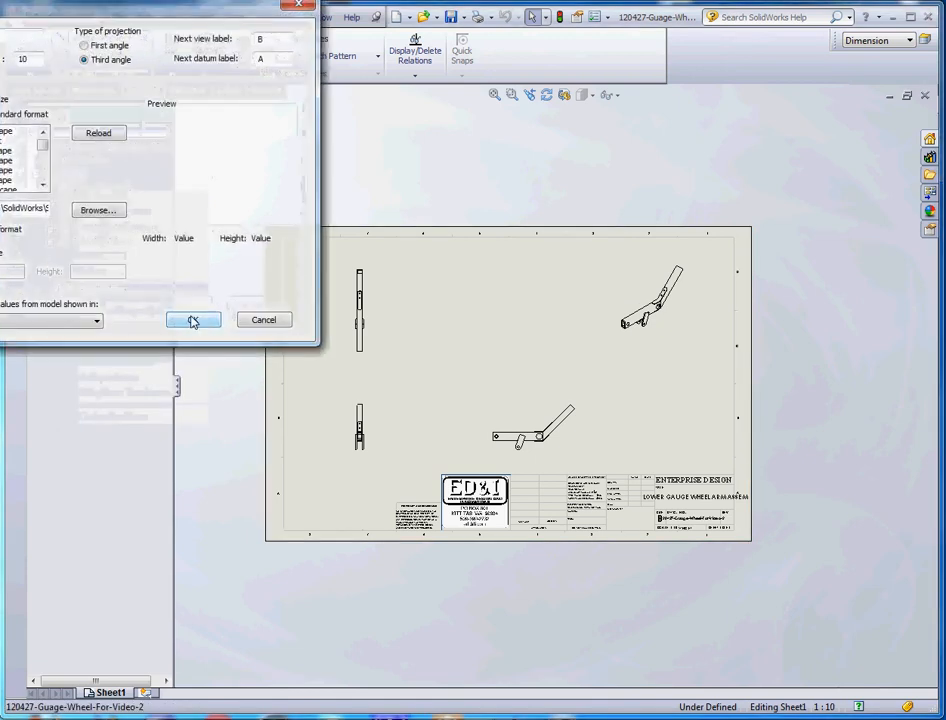
pyautogui.doubleClick(30, 60)
pyautogui.write('8')
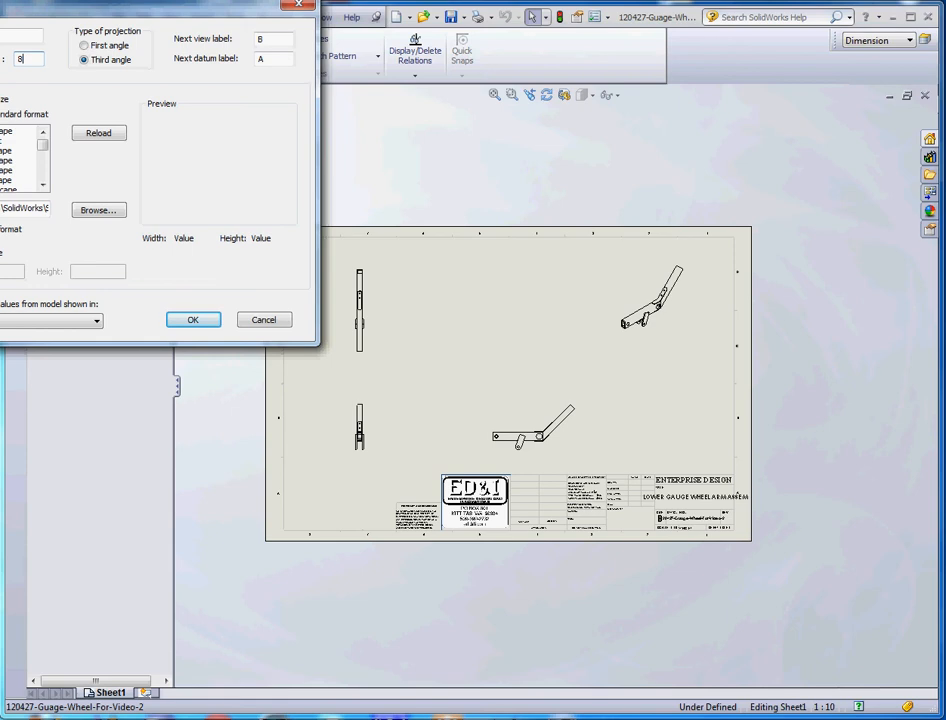
pyautogui.click(193, 320)
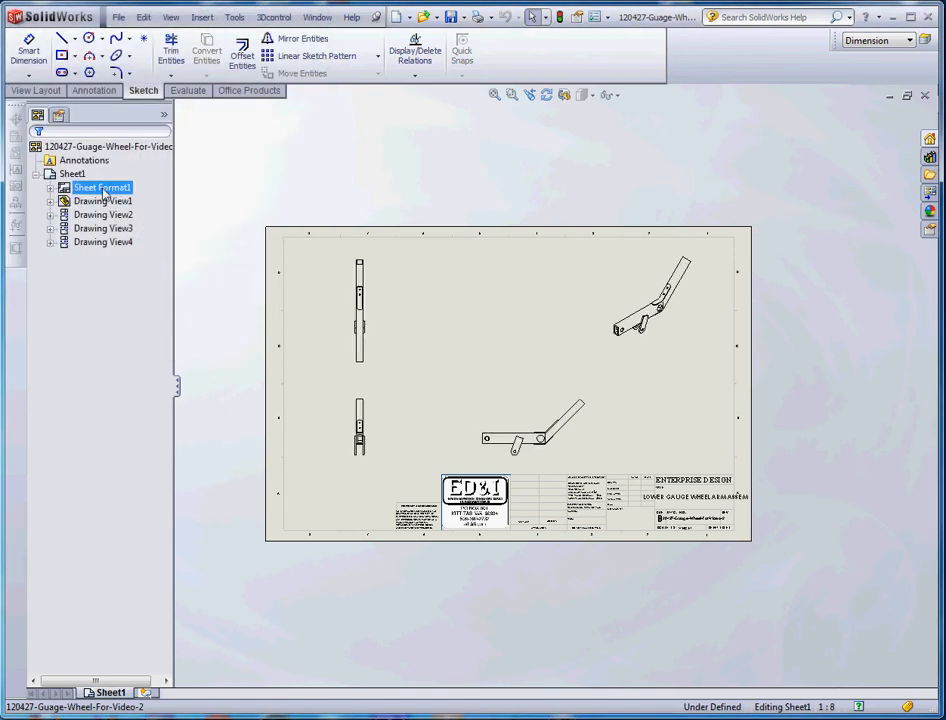
pyautogui.rightClick(92, 194)
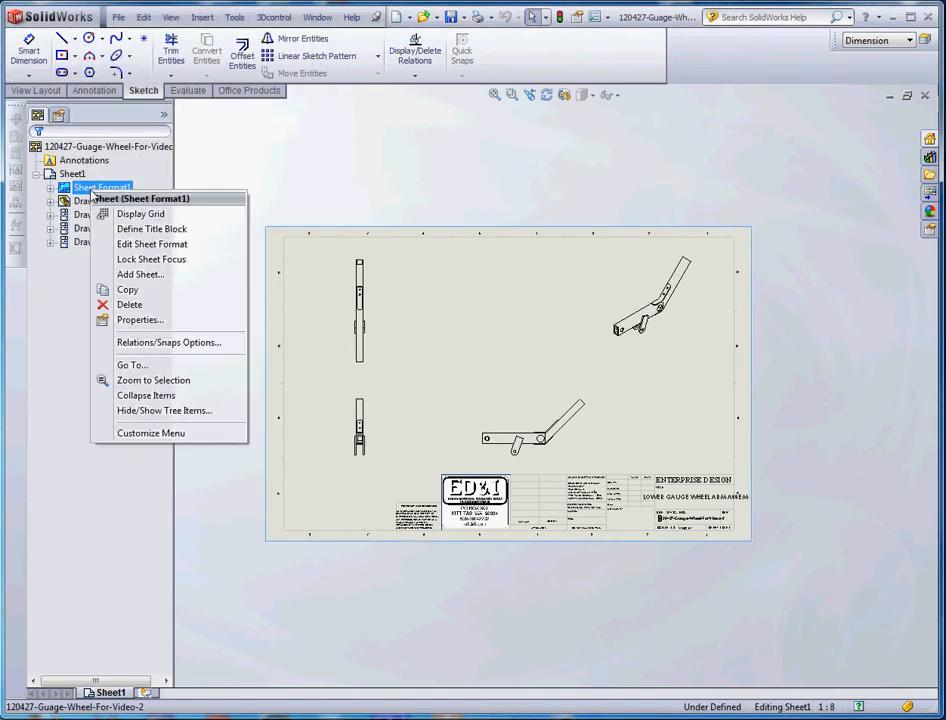
pyautogui.click(165, 320)
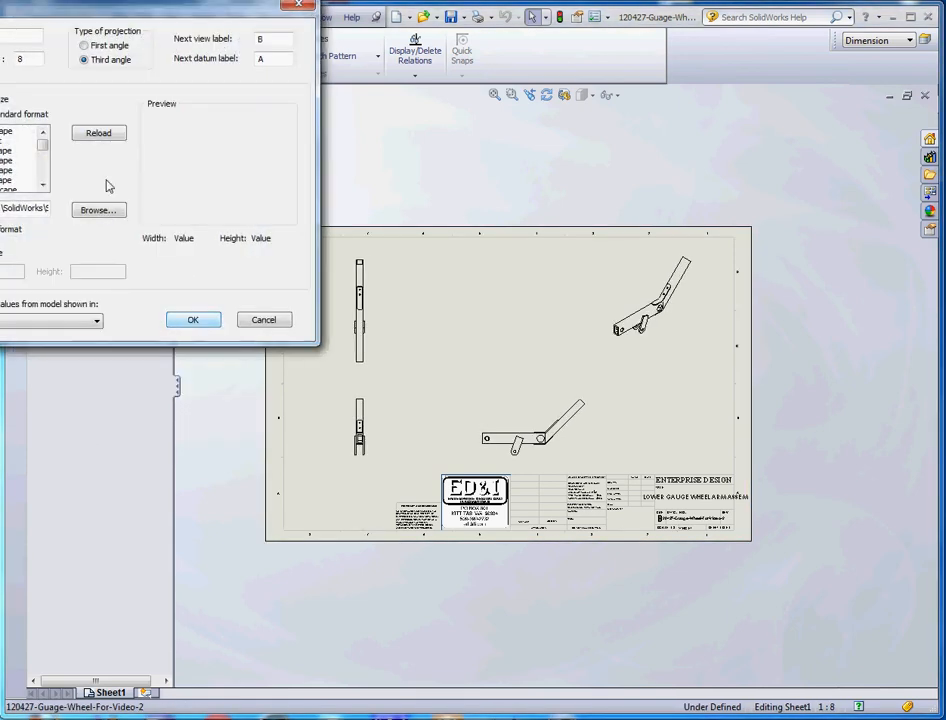
pyautogui.click(265, 320)
pyautogui.rightClick(55, 177)
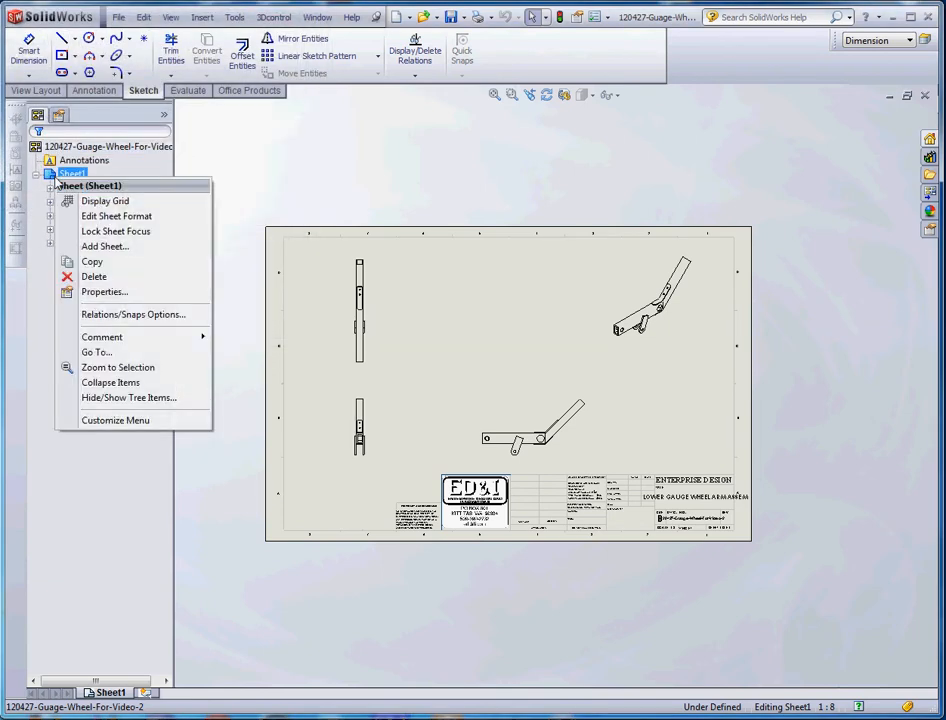
pyautogui.click(296, 190)
pyautogui.click(108, 190)
pyautogui.click(74, 176)
pyautogui.click(37, 175)
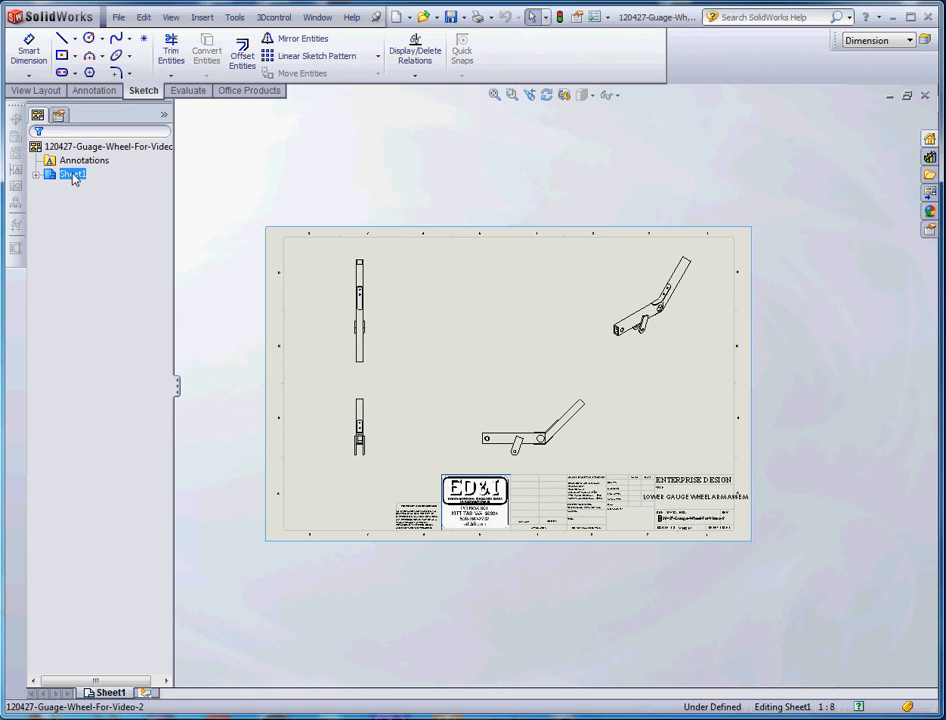
pyautogui.click(37, 175)
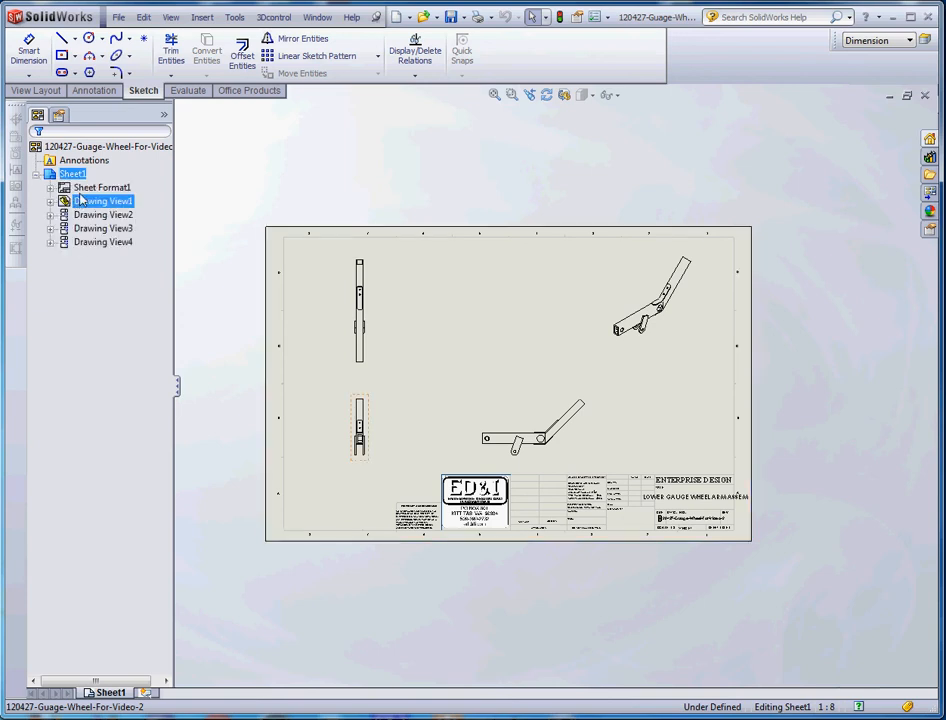
# Check the scale in the title block and give Drawing View1 a custom scale of 1:4.
pyautogui.scroll(-8, 663, 528)
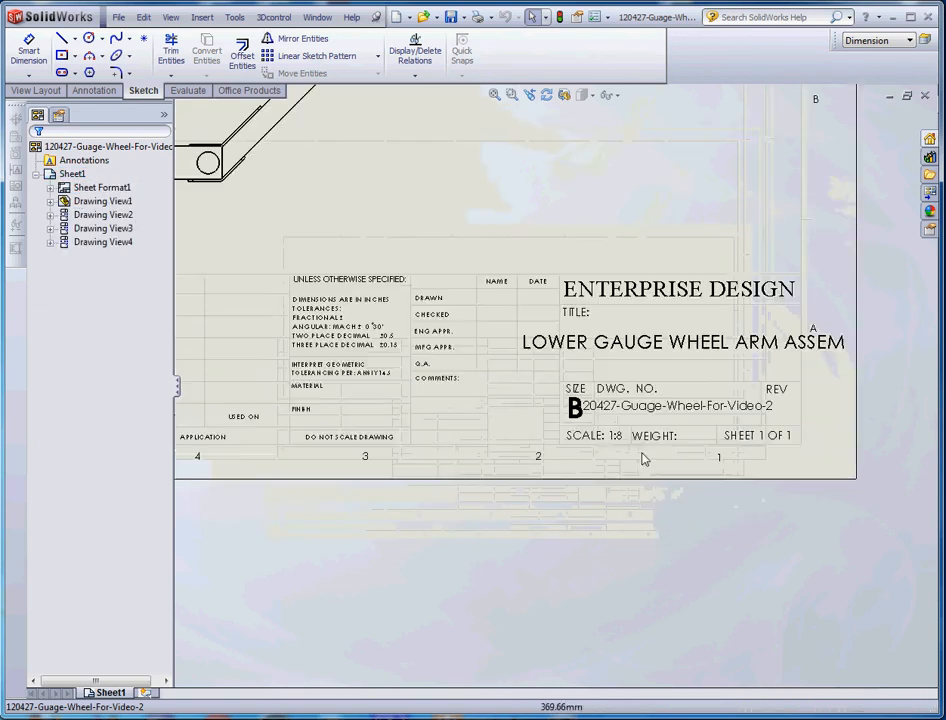
pyautogui.scroll(8, 595, 438)
pyautogui.scroll(-3, 472, 362)
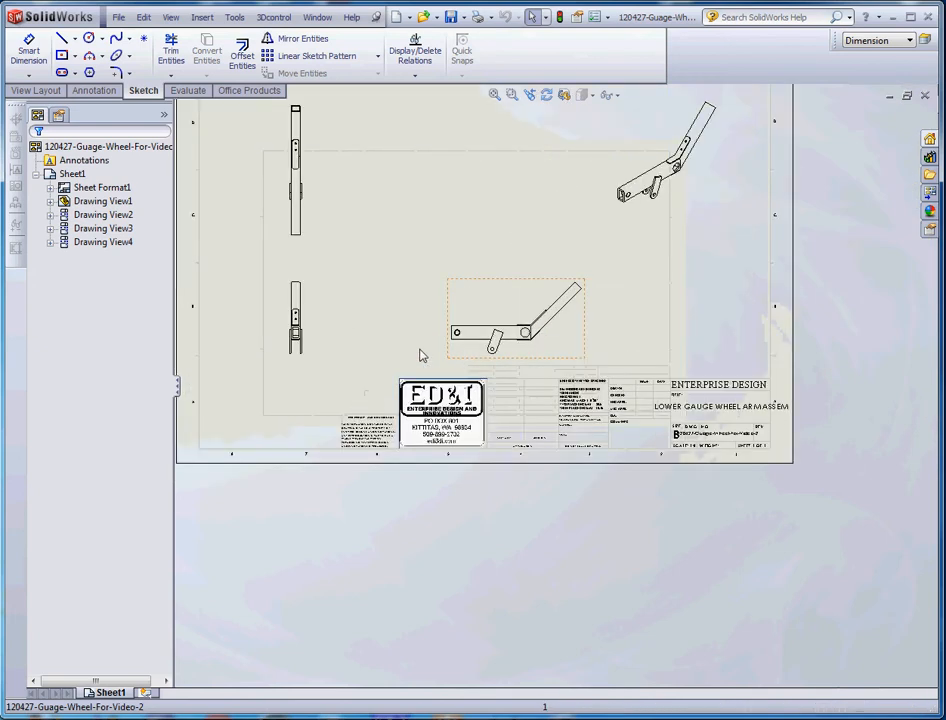
pyautogui.click(310, 353)
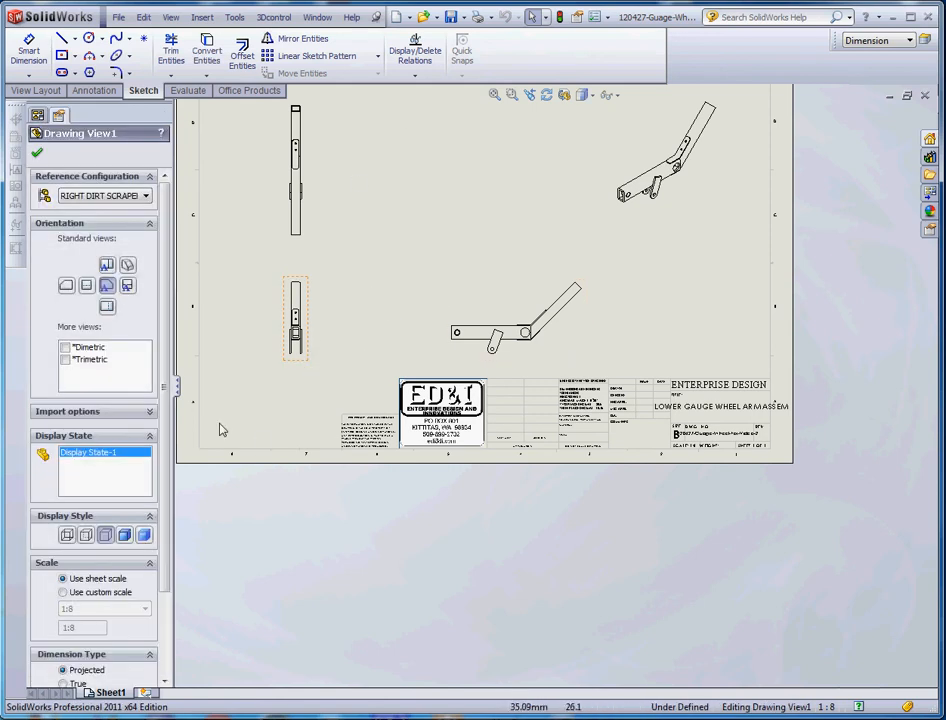
pyautogui.moveTo(166, 443); pyautogui.dragTo(175, 497)
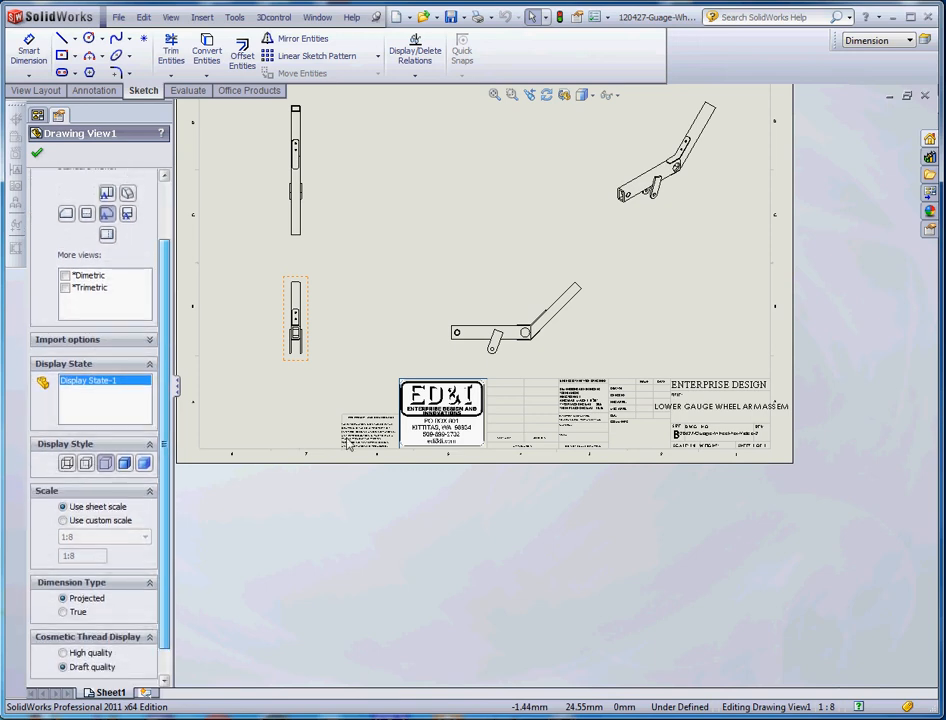
pyautogui.scroll(-1, 100, 470)
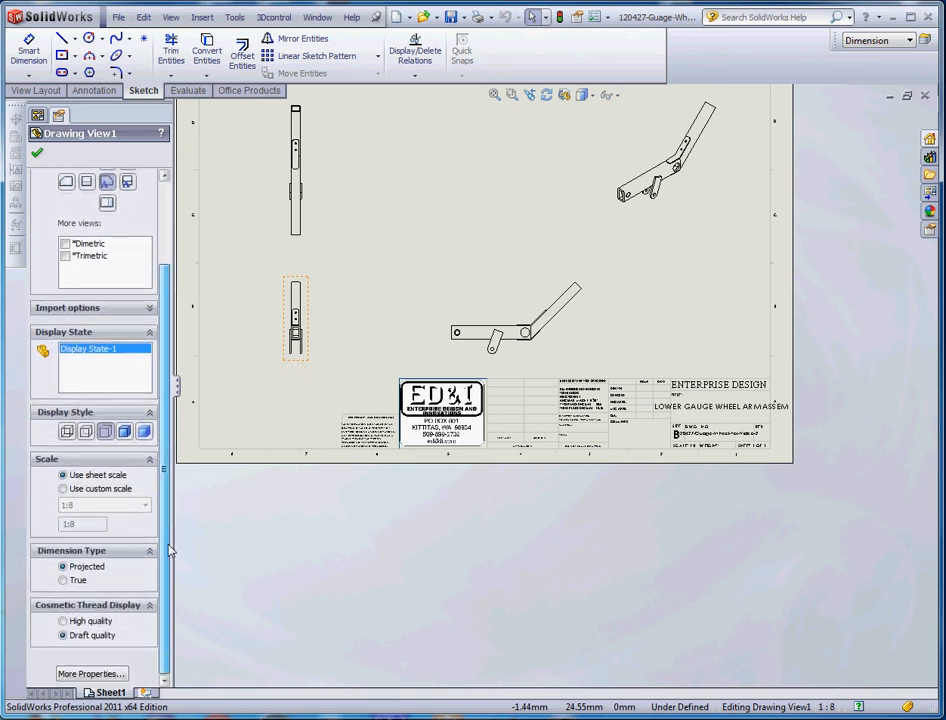
pyautogui.click(64, 489)
pyautogui.click(63, 476)
pyautogui.click(64, 489)
pyautogui.click(145, 506)
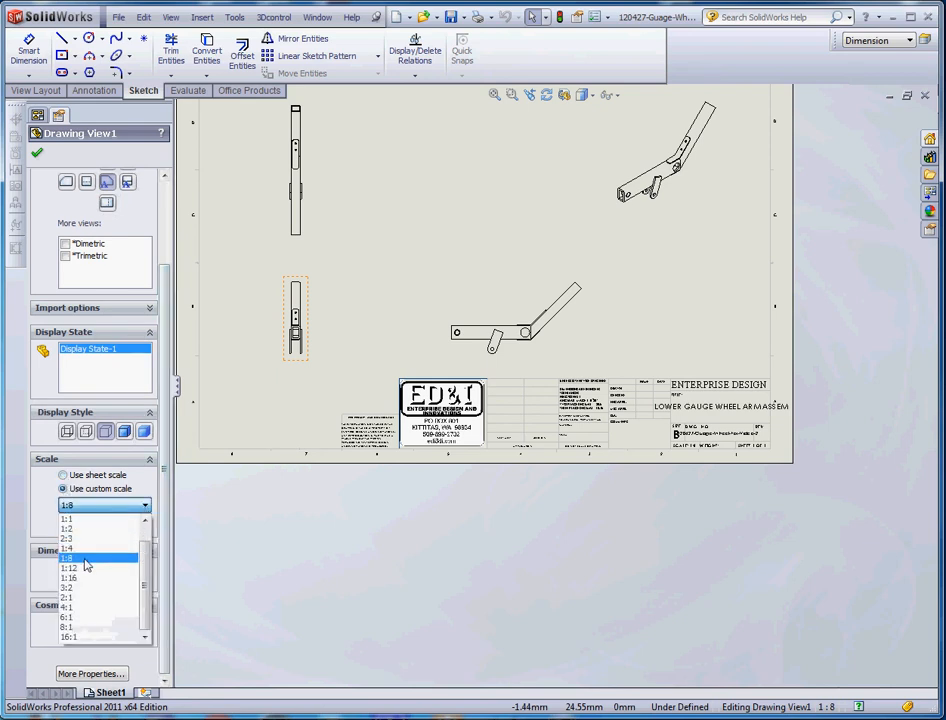
pyautogui.click(81, 549)
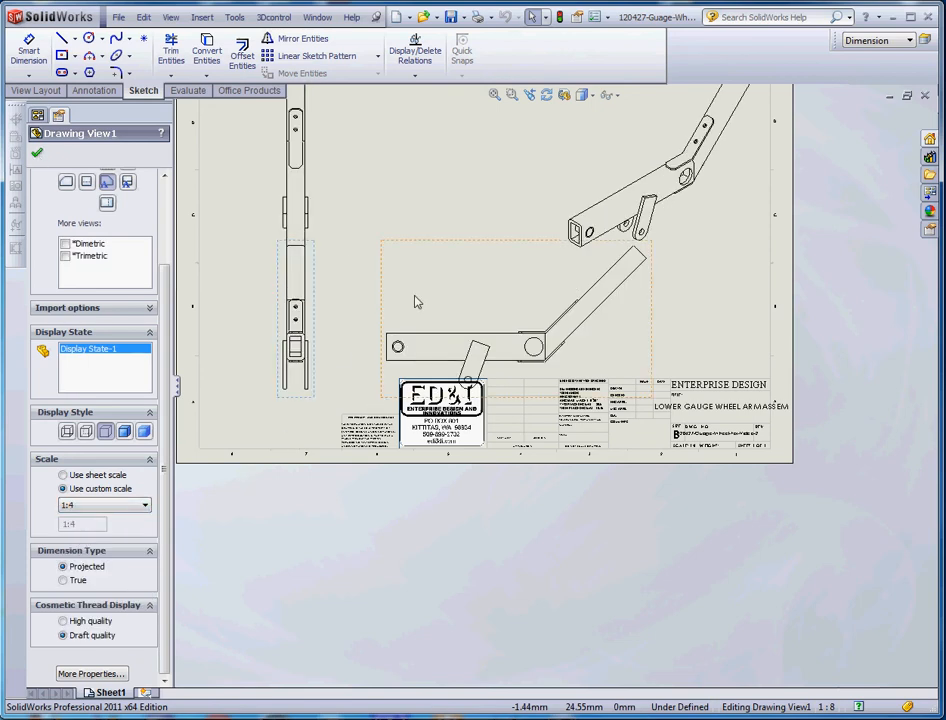
pyautogui.scroll(2, 547, 300)
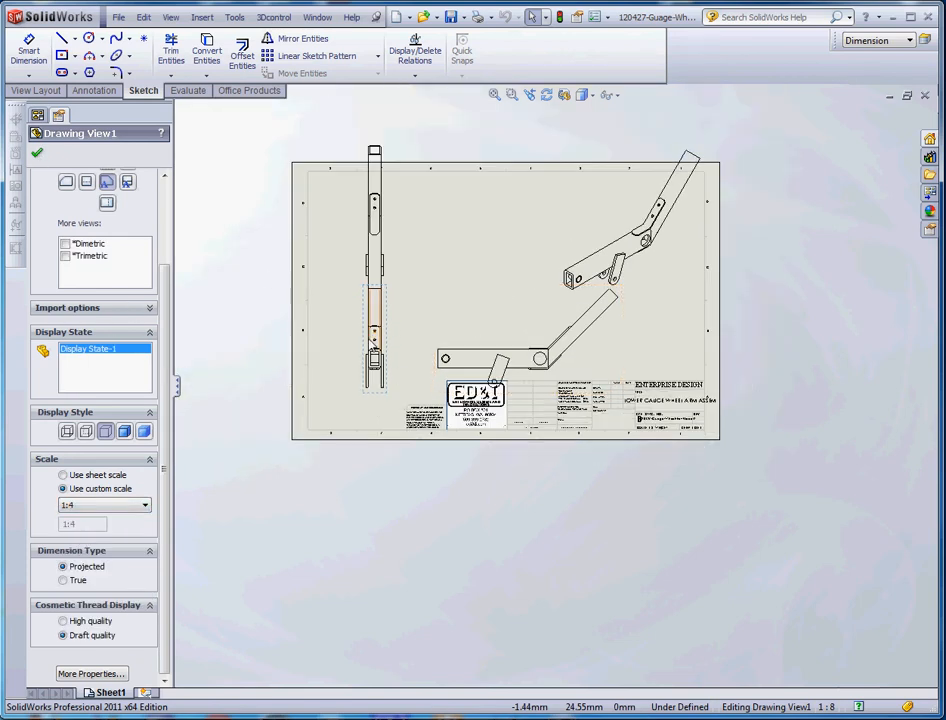
pyautogui.click(37, 157)
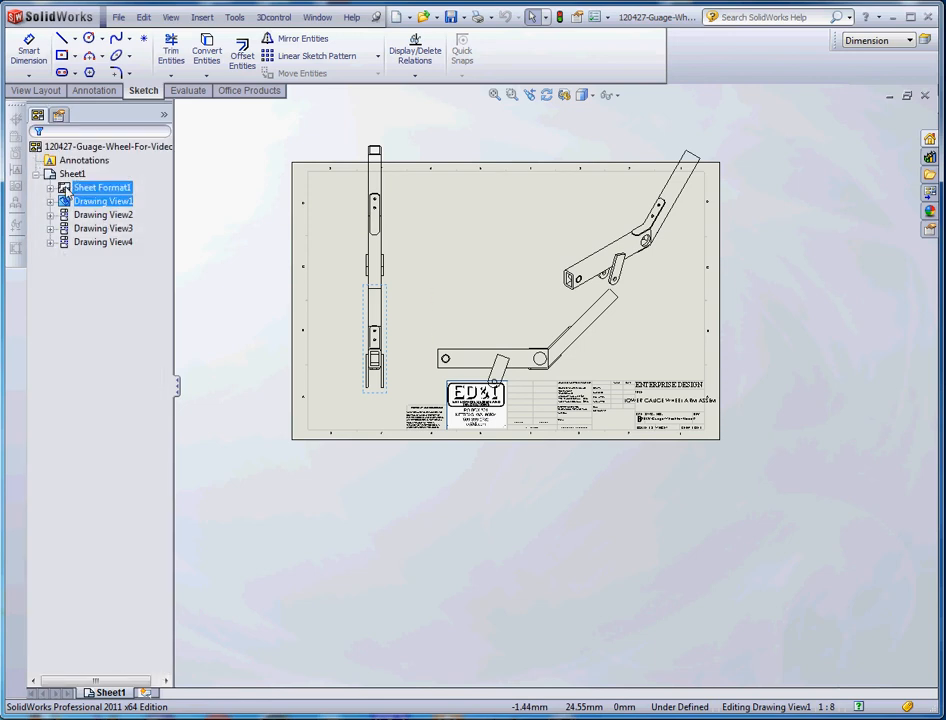
# Set the scale of Sheet1 to 1:6 in its properties and check the scale in the title block.
pyautogui.rightClick(62, 176)
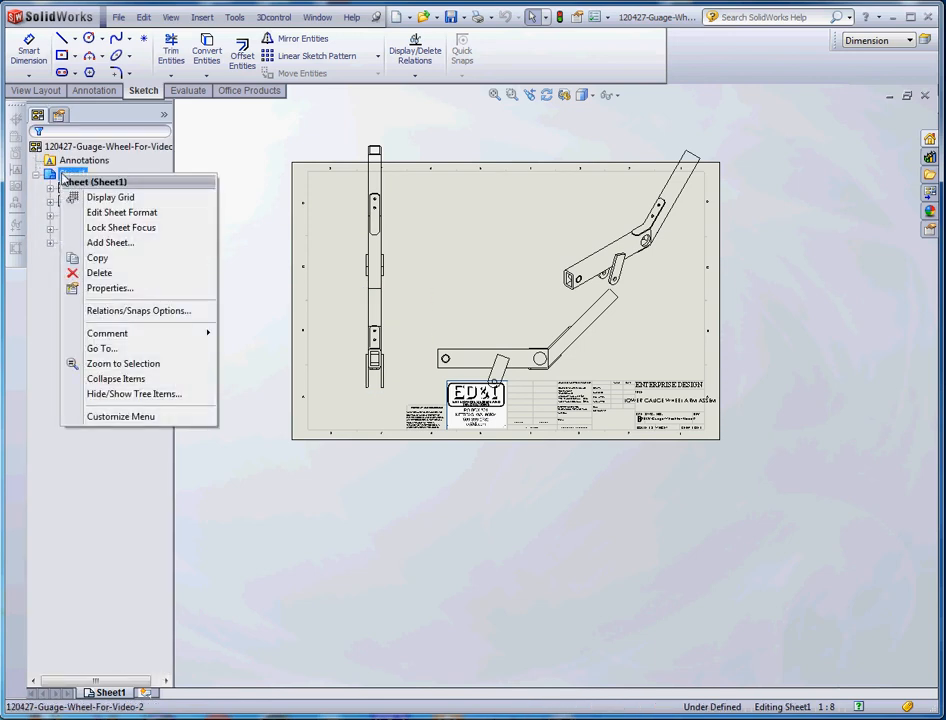
pyautogui.click(110, 288)
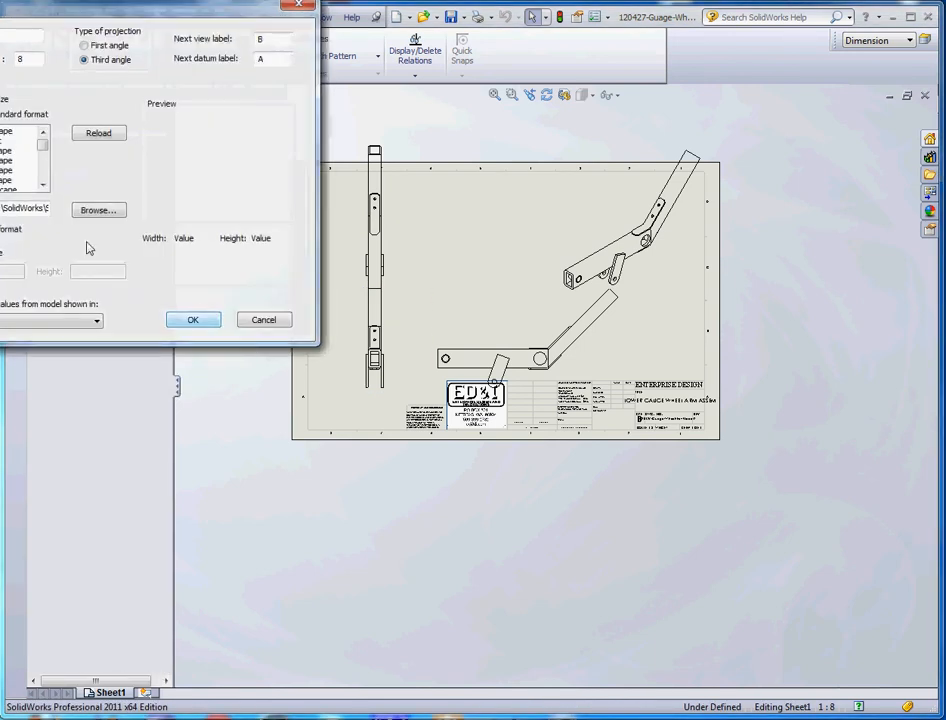
pyautogui.doubleClick(29, 61)
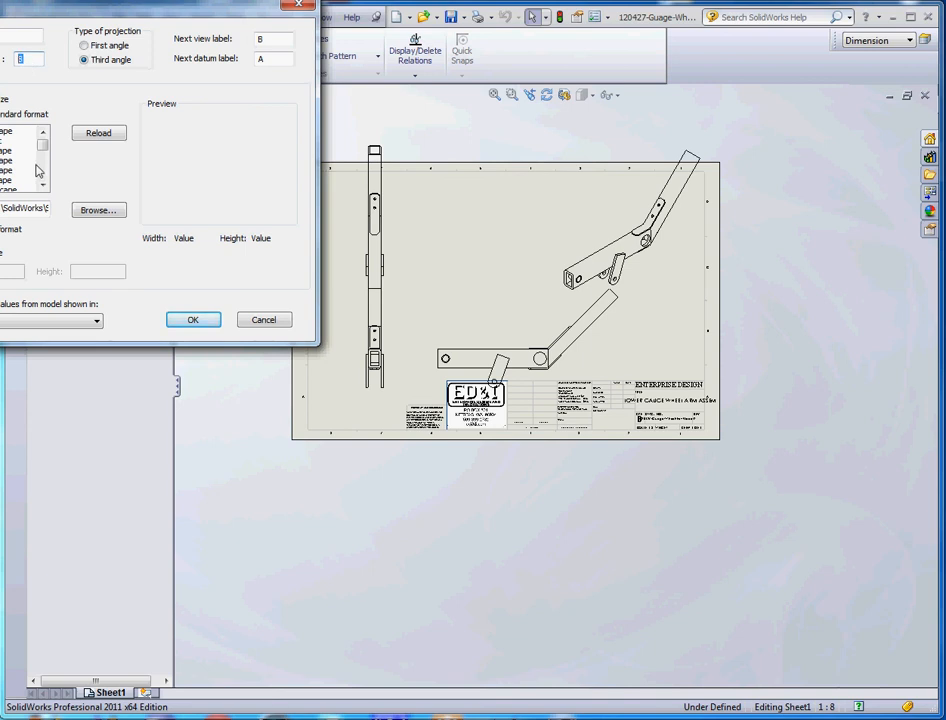
pyautogui.write('6')
pyautogui.click(208, 321)
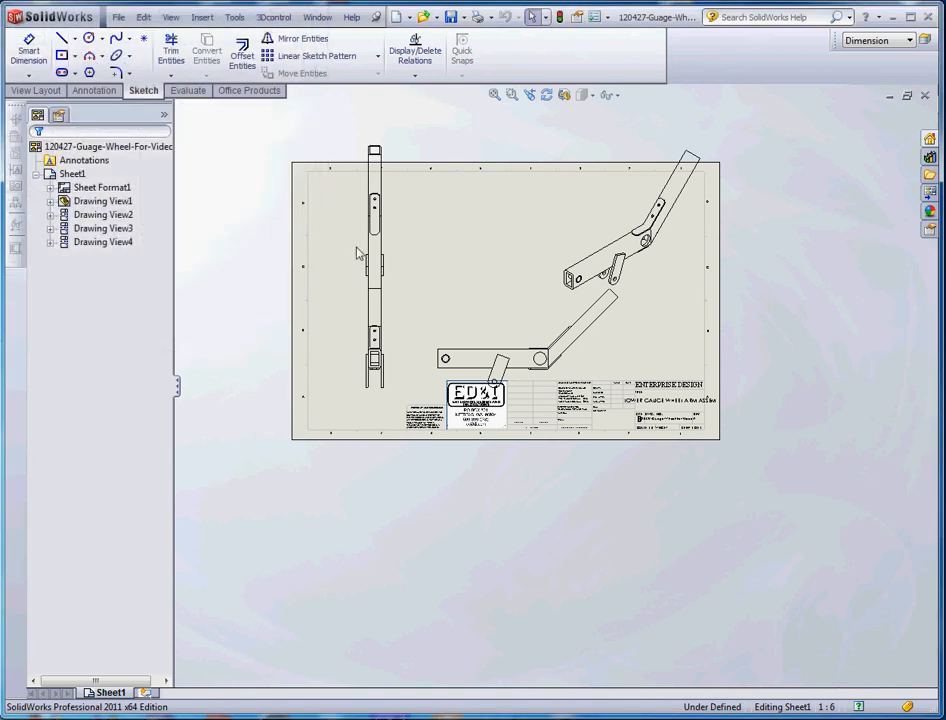
pyautogui.scroll(-5, 619, 411)
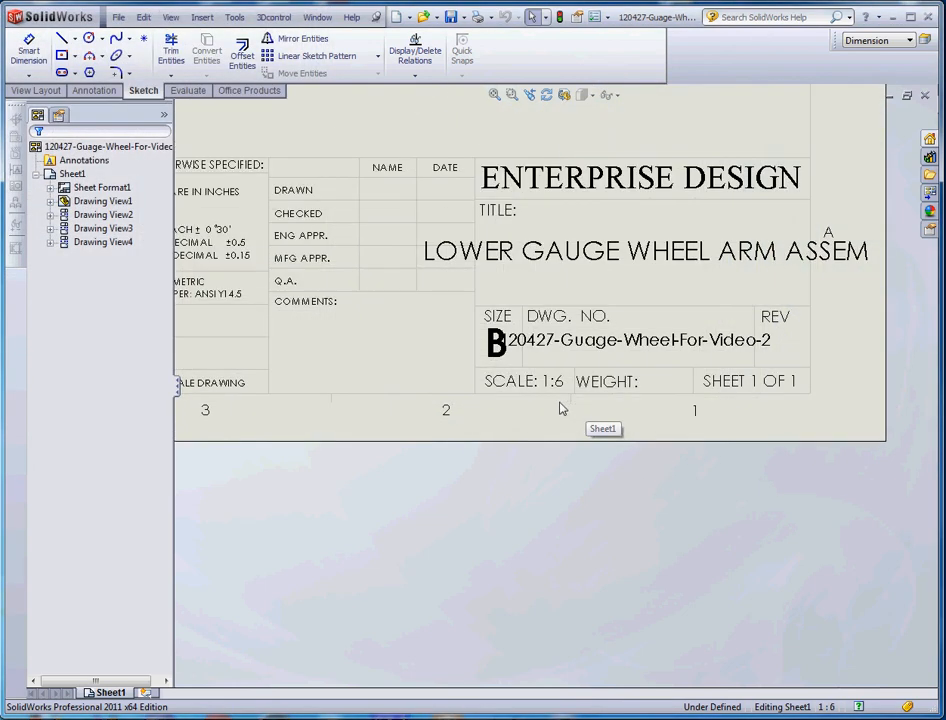
pyautogui.scroll(5, 560, 392)
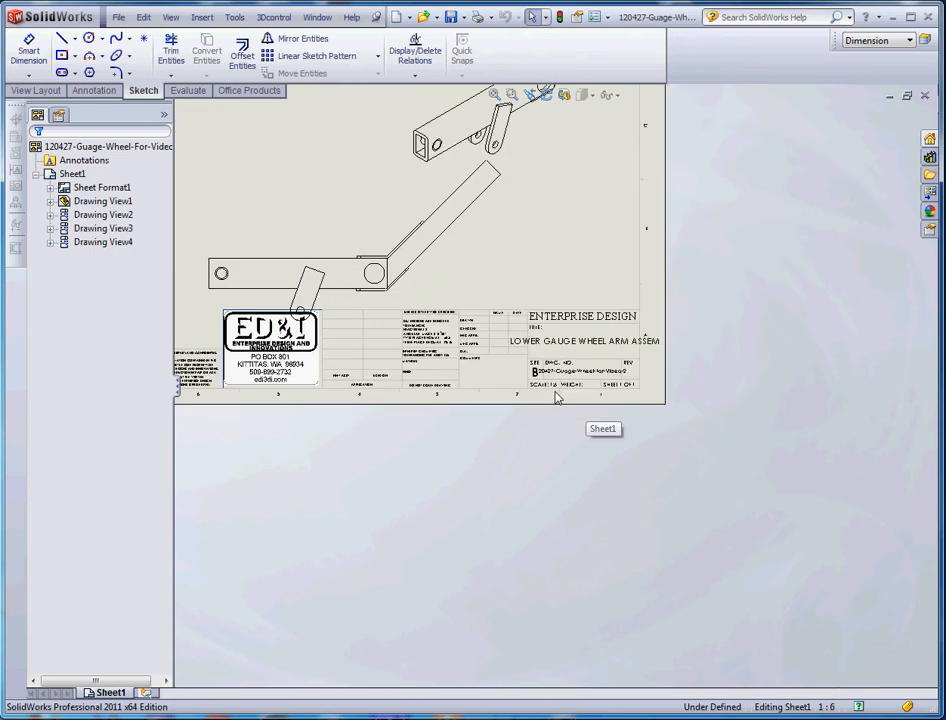
pyautogui.scroll(-1, 550, 392)
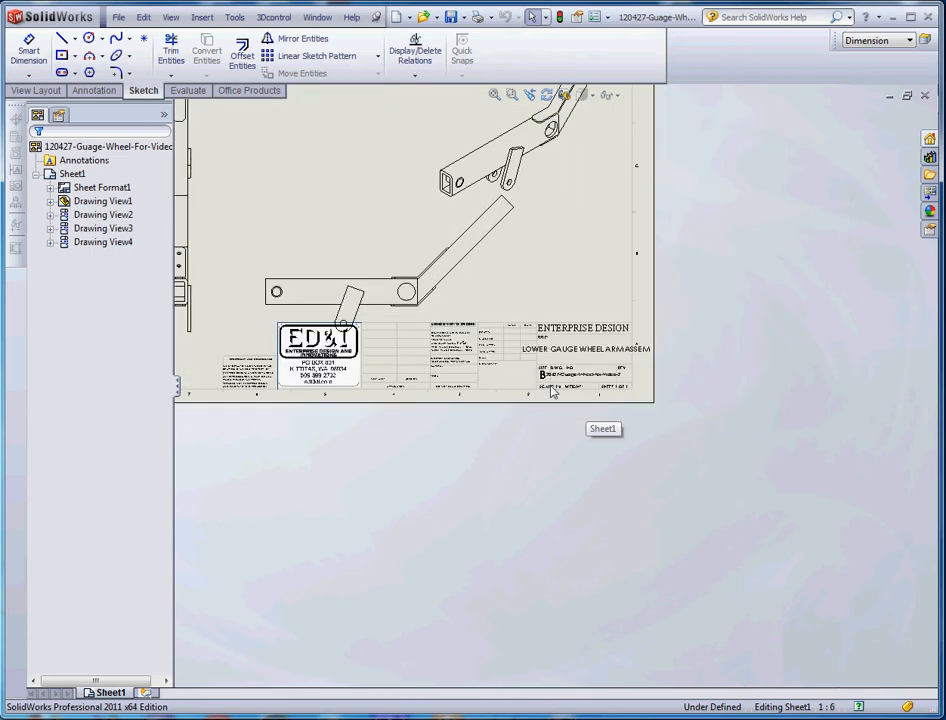
# Set the scale of Sheet1 back to 1:8 in its sheet properties.
pyautogui.press('f')
pyautogui.click(68, 175)
pyautogui.rightClick(70, 176)
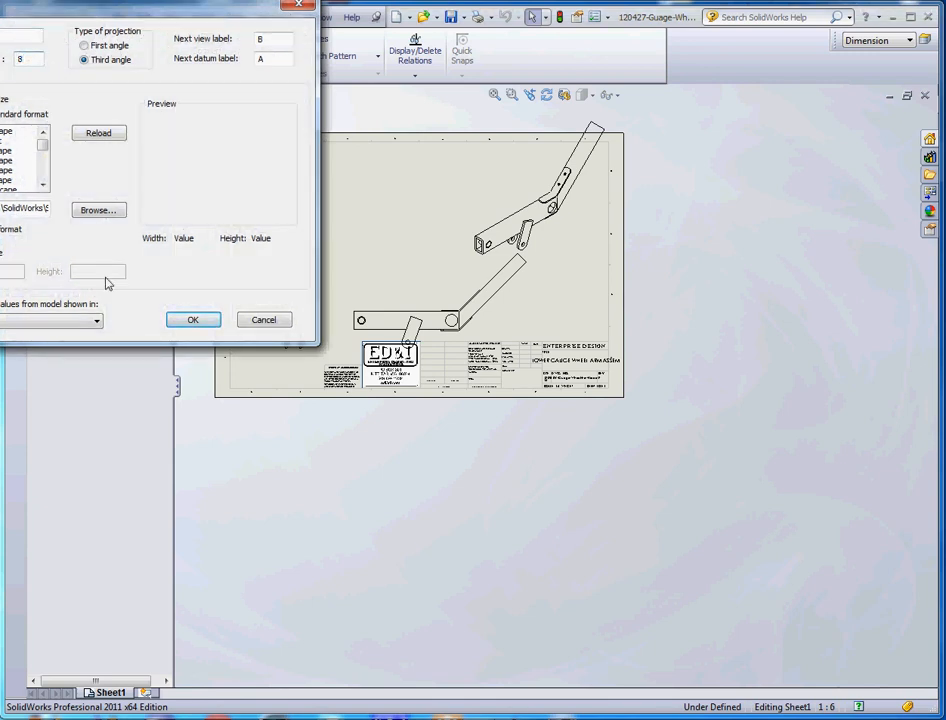
pyautogui.click(211, 321)
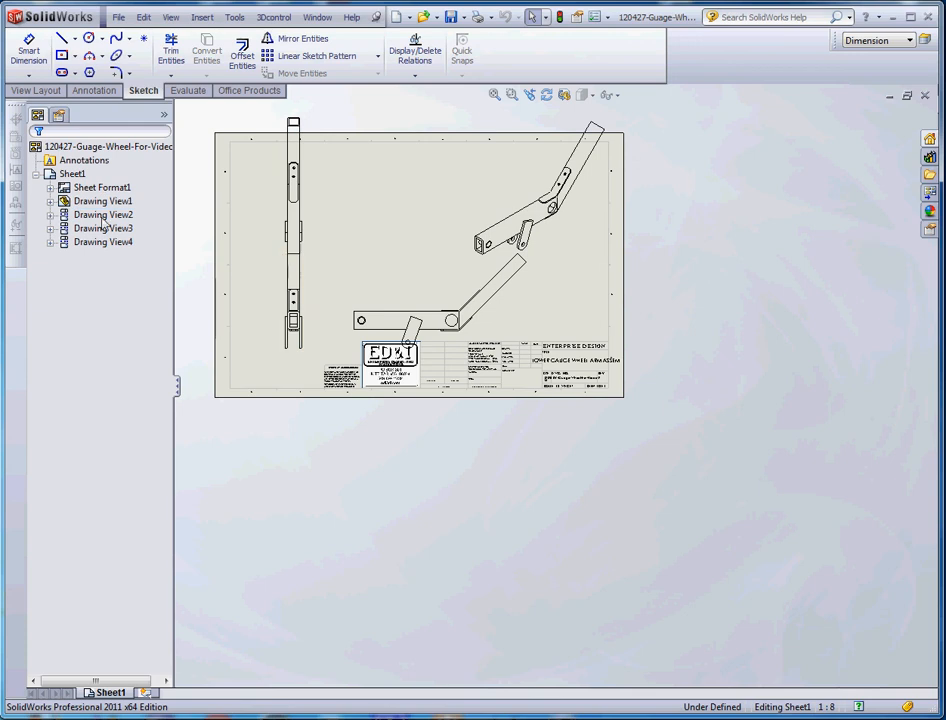
# Make Drawing View1 use the sheet scale instead of its custom scale.
pyautogui.rightClick(298, 360)
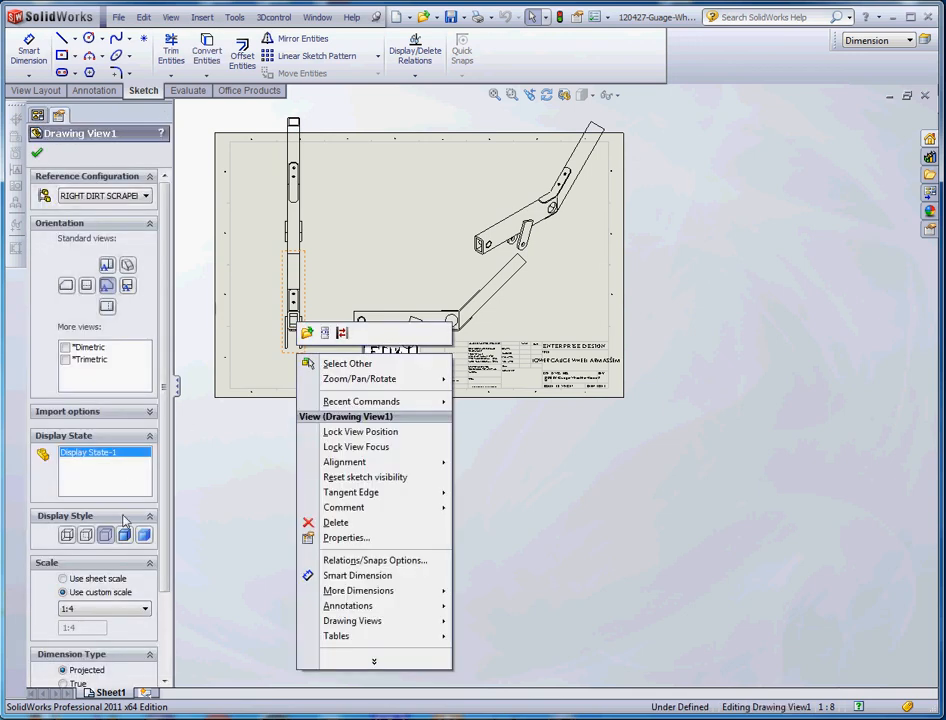
pyautogui.click(63, 579)
pyautogui.click(63, 579)
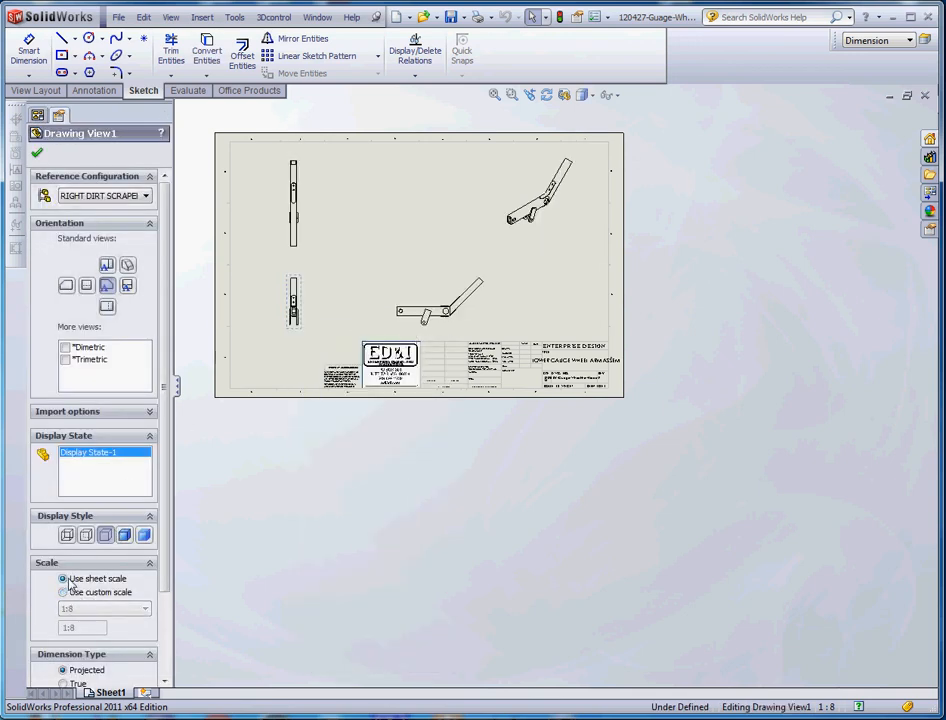
pyautogui.click(38, 155)
pyautogui.scroll(-3, 382, 241)
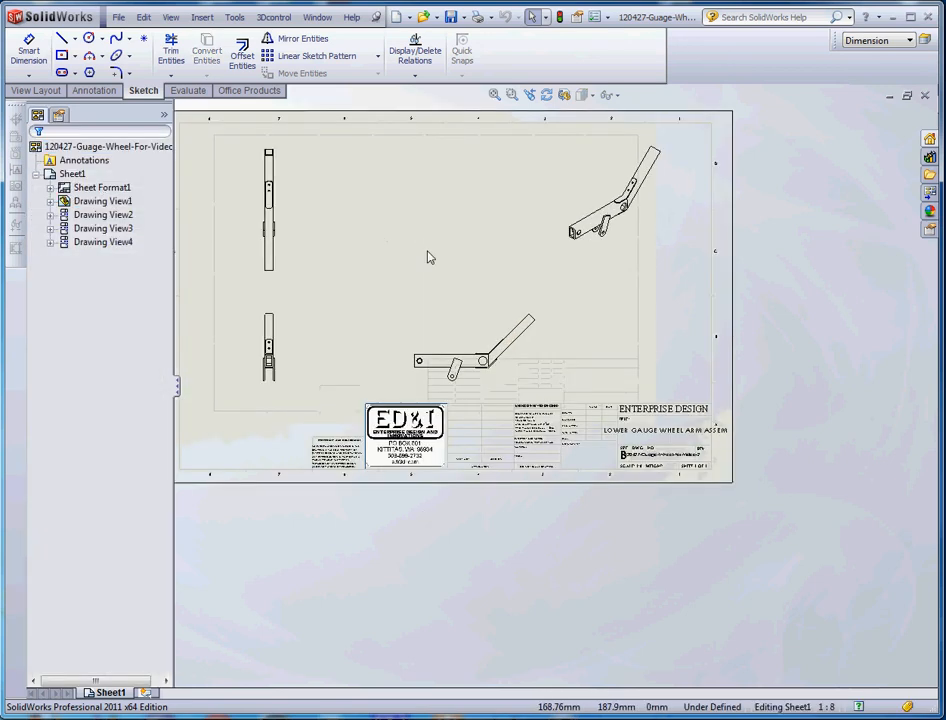
# Reposition the isometric Drawing View4 slightly outward and down in the sheet's upper right corner.
pyautogui.click(668, 288)
pyautogui.scroll(1, 682, 380)
pyautogui.scroll(2, 678, 406)
pyautogui.scroll(-1, 469, 339)
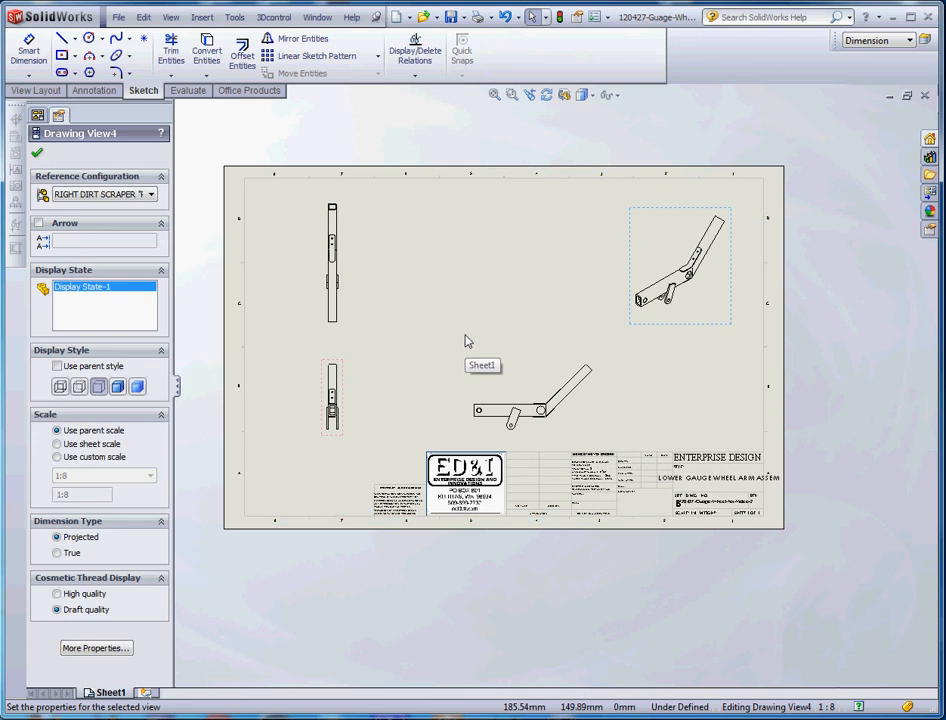
pyautogui.click(36, 157)
# Set the display style of the isometric Drawing View4 to Shaded With Edges.
pyautogui.scroll(2, 604, 416)
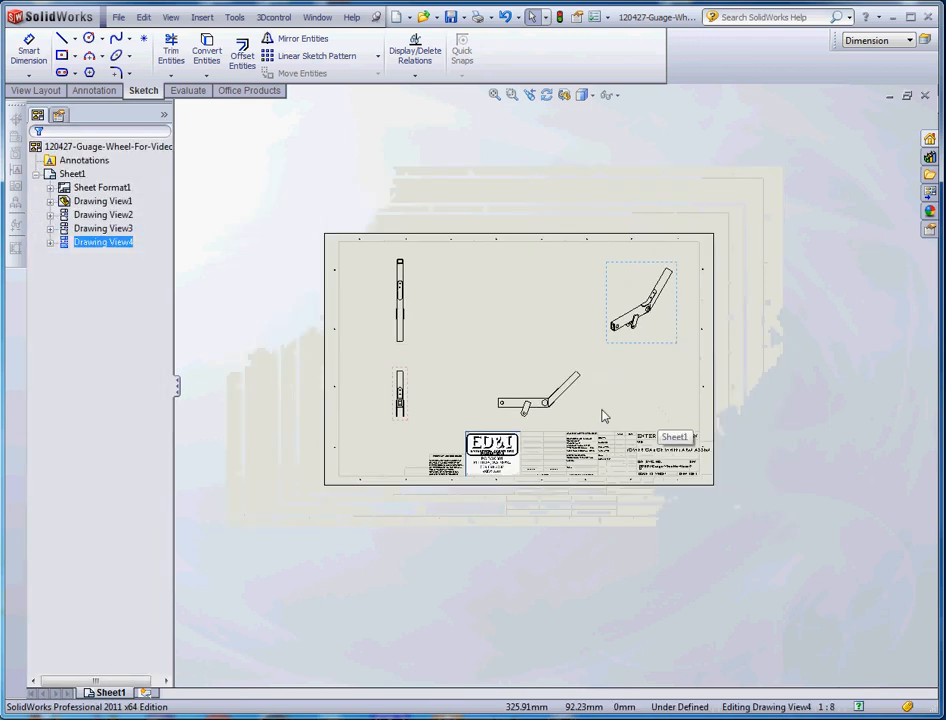
pyautogui.scroll(-3, 422, 390)
pyautogui.scroll(3, 566, 429)
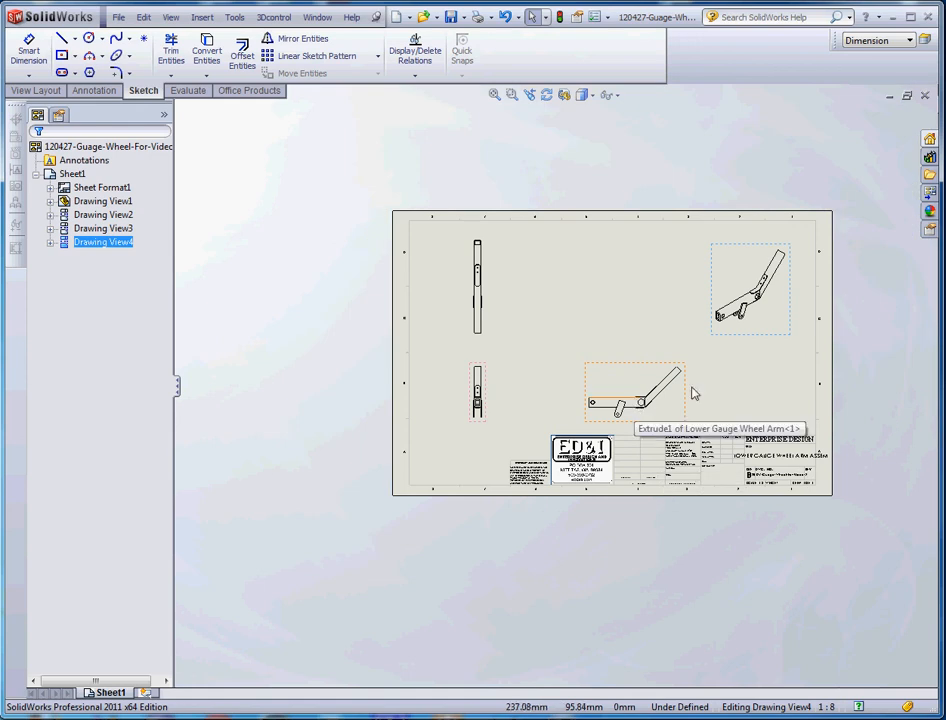
pyautogui.click(736, 340)
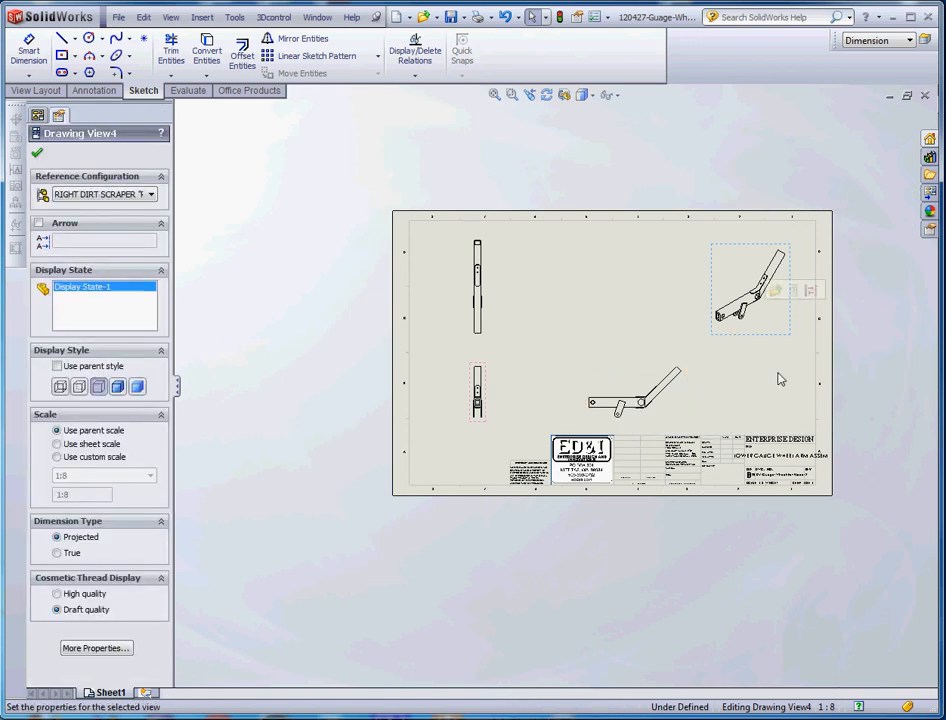
pyautogui.click(118, 387)
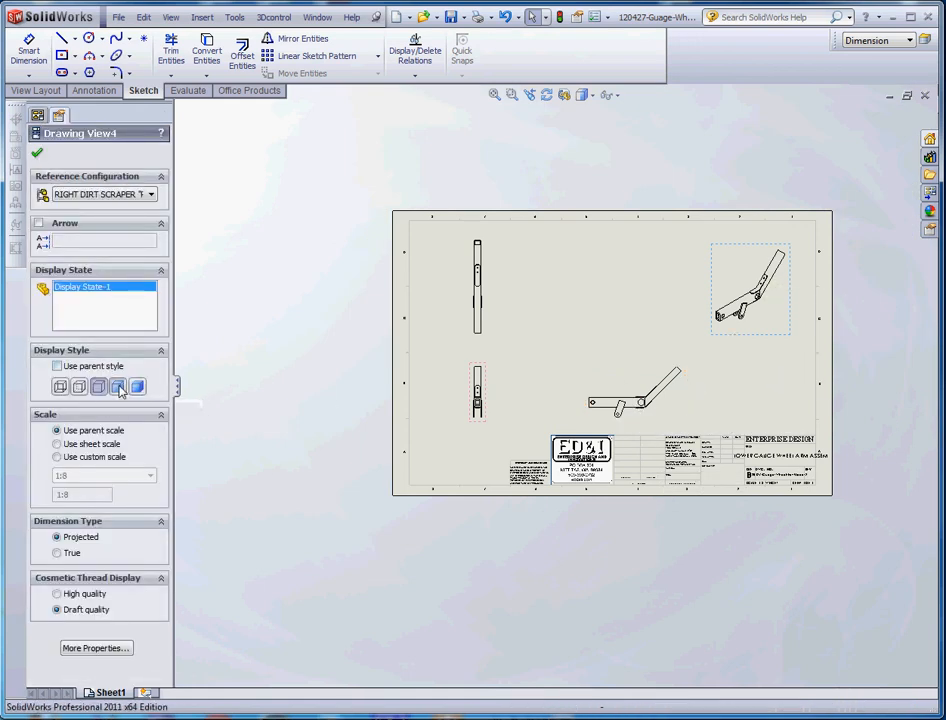
pyautogui.click(595, 355)
# Inspect the orthographic views and set the display style of Drawing View1 to Hidden Lines Visible.
pyautogui.scroll(-5, 610, 405)
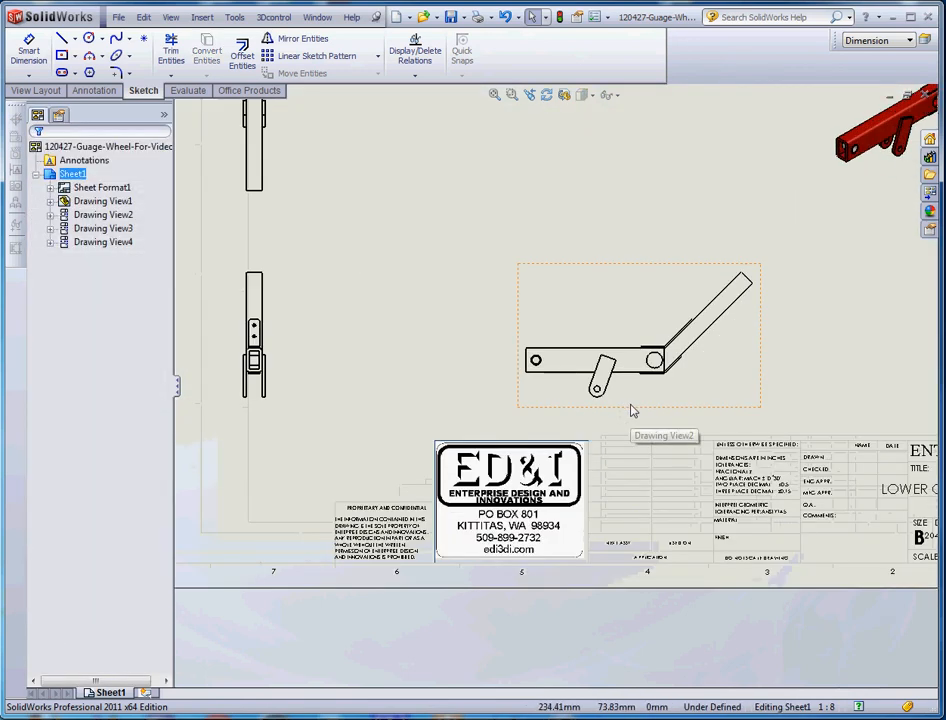
pyautogui.scroll(5, 605, 395)
pyautogui.scroll(-5, 450, 290)
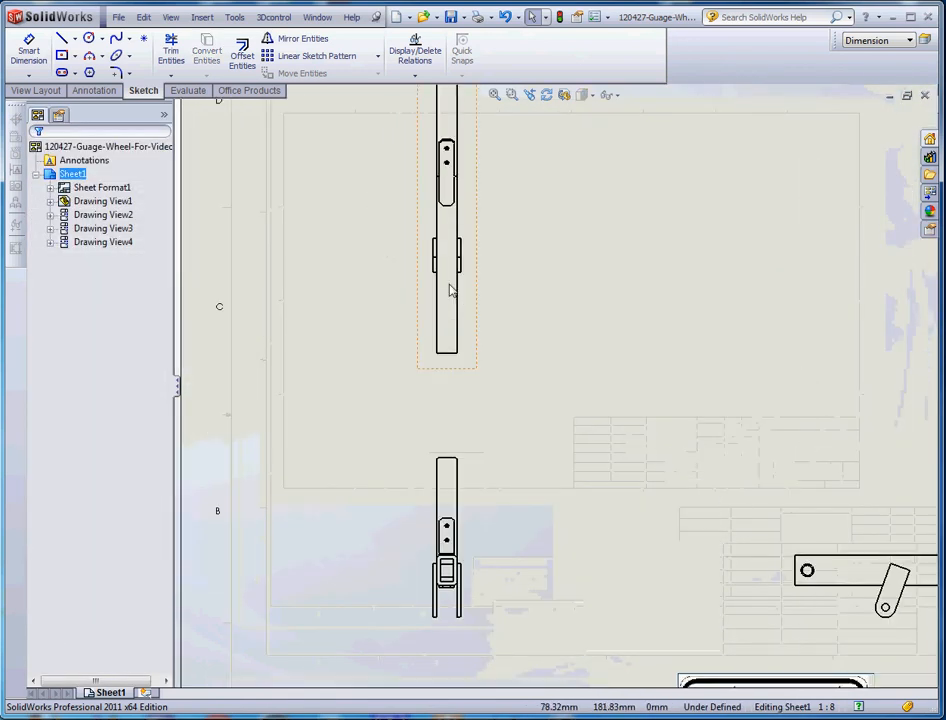
pyautogui.scroll(5, 495, 268)
pyautogui.scroll(-5, 507, 236)
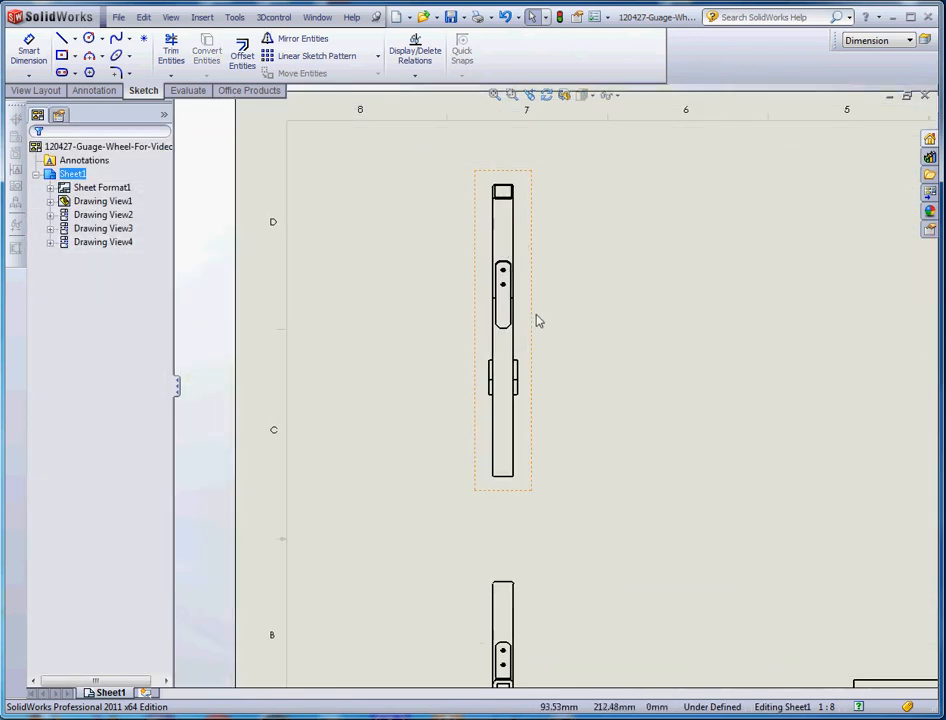
pyautogui.scroll(5, 650, 528)
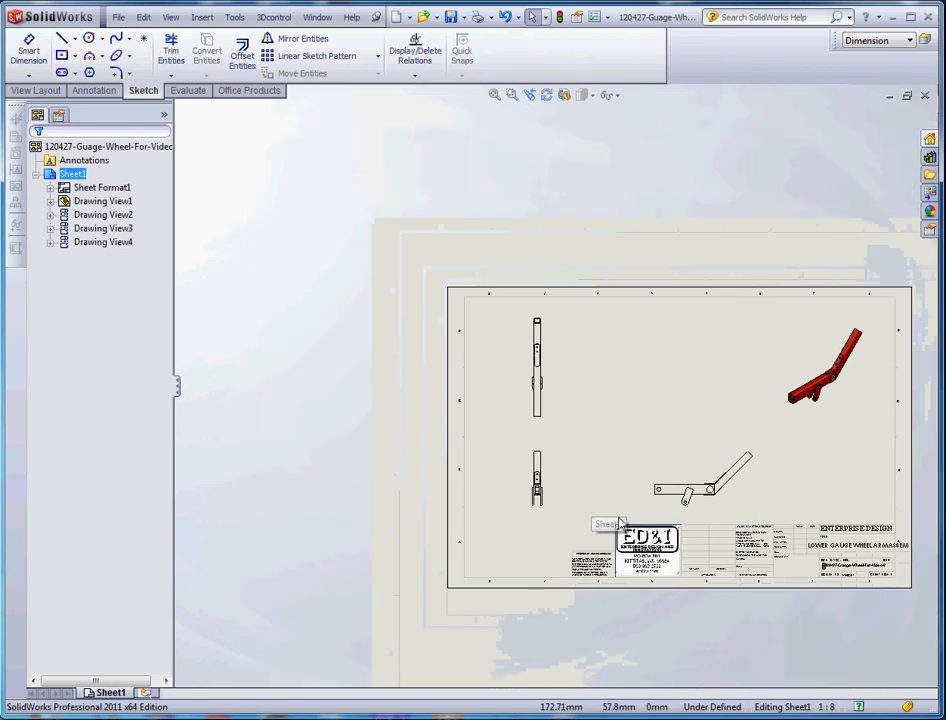
pyautogui.scroll(-2, 591, 528)
pyautogui.click(519, 460)
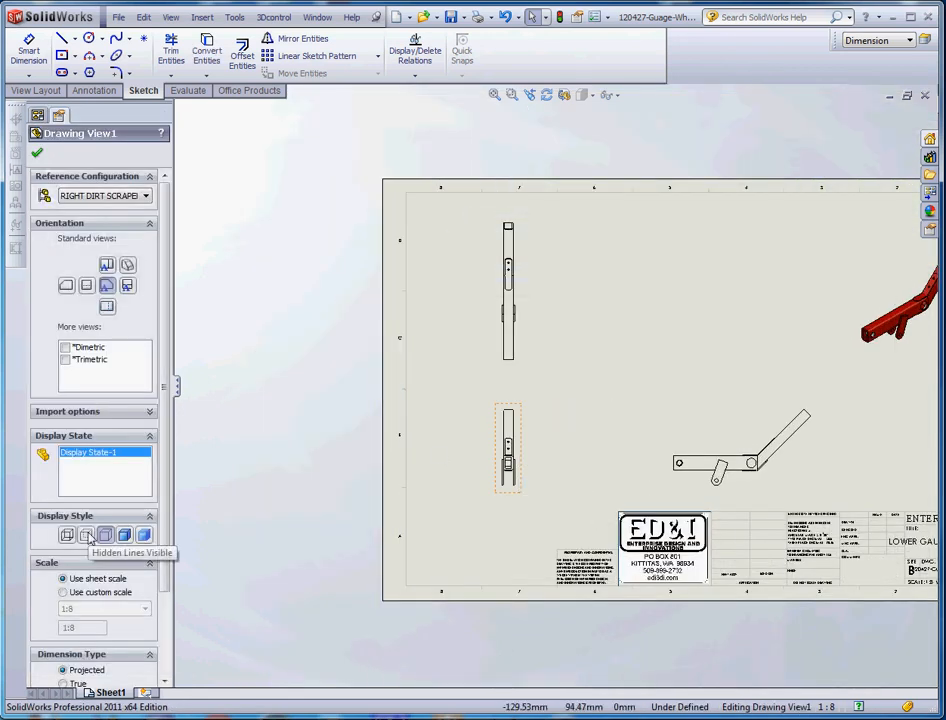
pyautogui.click(87, 536)
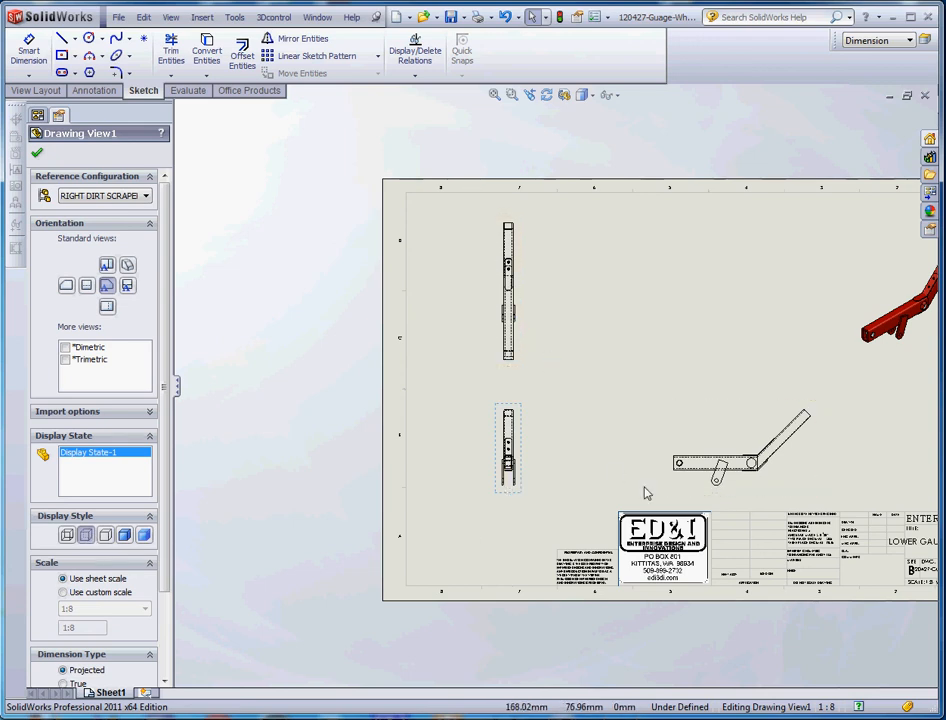
# Set the display style of the side view, Drawing View2, to Hidden Lines Removed.
pyautogui.scroll(-3, 645, 492)
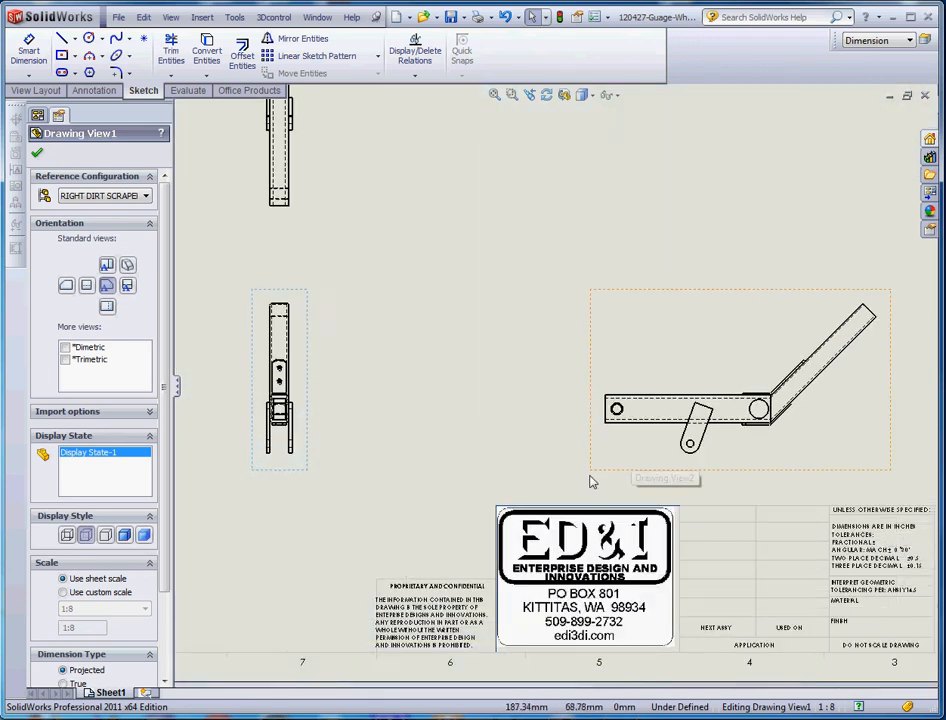
pyautogui.scroll(4, 597, 478)
pyautogui.scroll(-2, 577, 420)
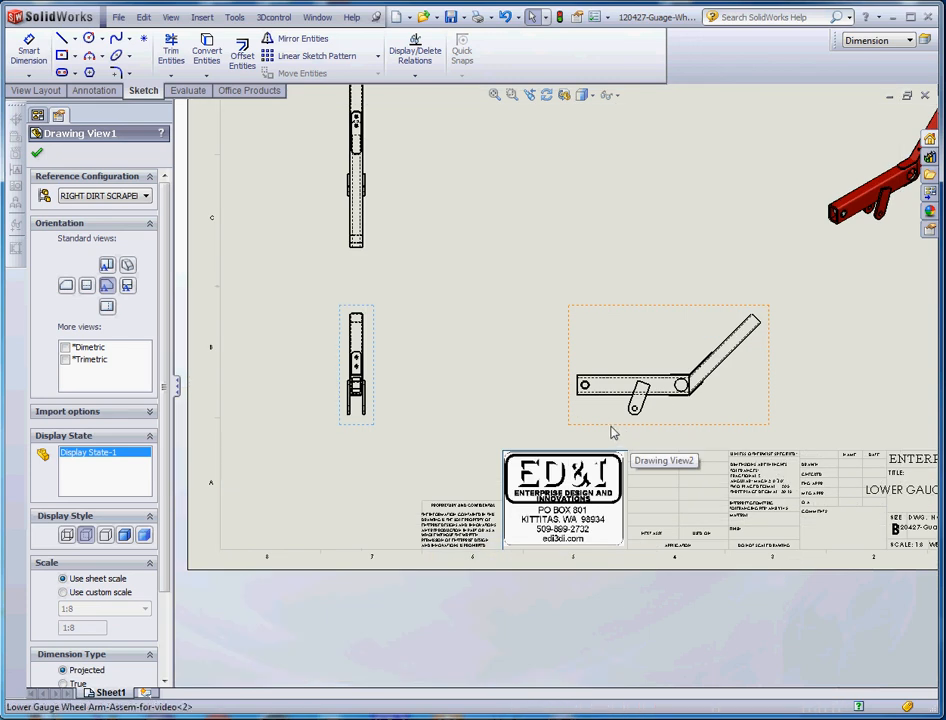
pyautogui.click(613, 430)
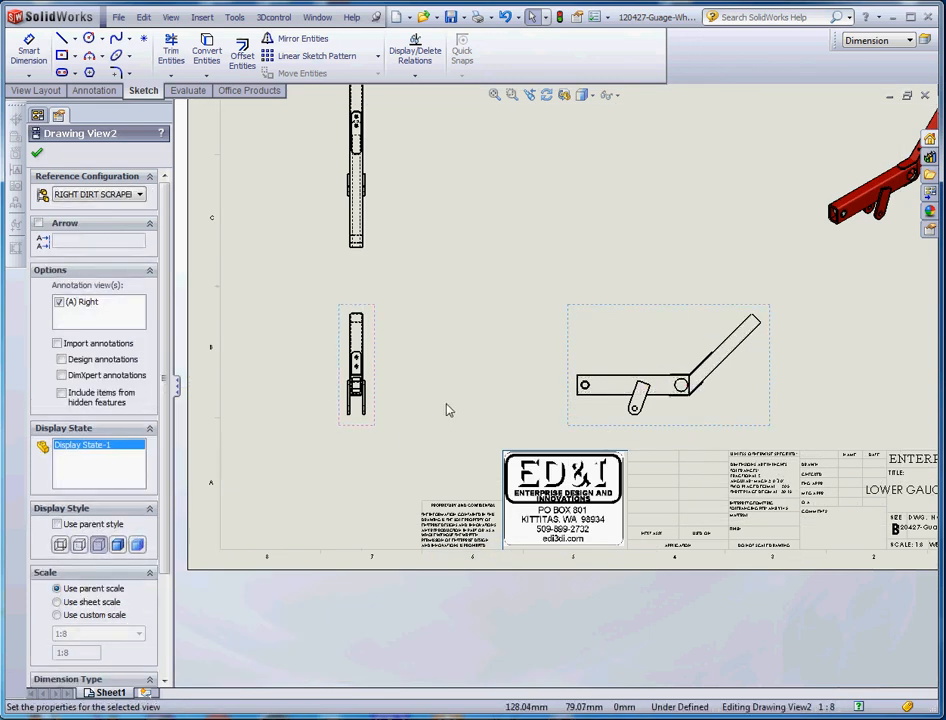
pyautogui.click(448, 410)
# Set the display style of the top view, Drawing View3, to Hidden Lines Removed.
pyautogui.scroll(-1, 597, 376)
pyautogui.scroll(3, 501, 376)
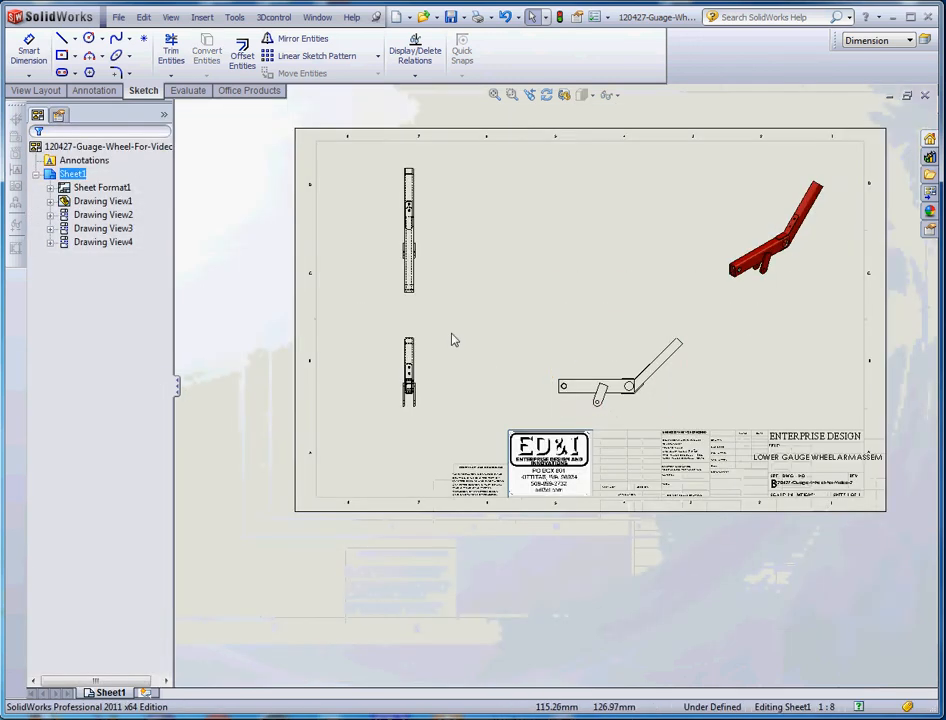
pyautogui.scroll(-3, 420, 285)
pyautogui.click(418, 305)
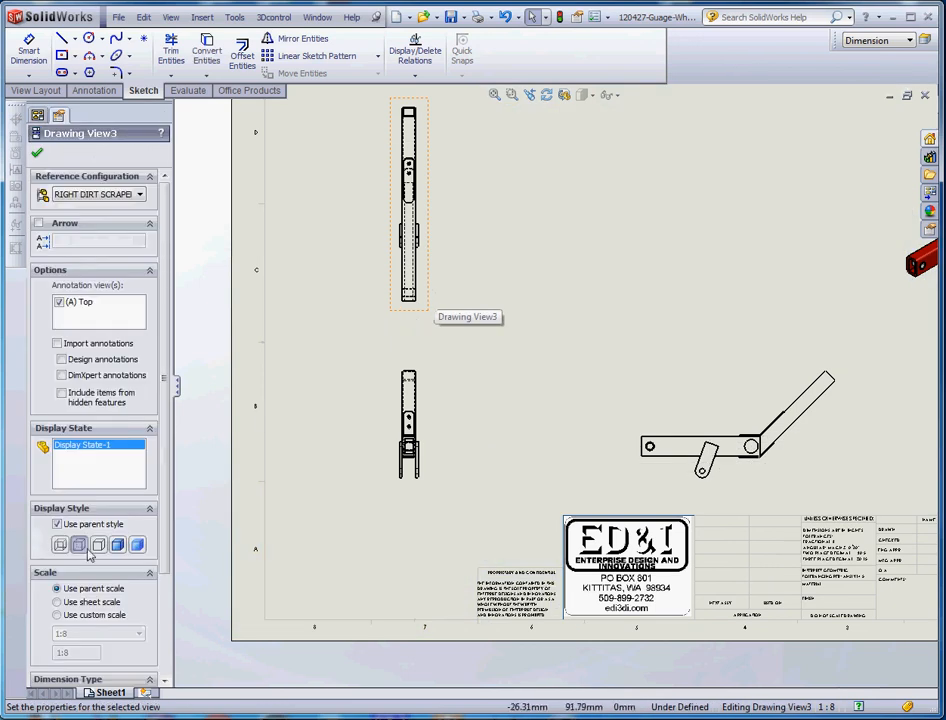
pyautogui.click(469, 435)
pyautogui.click(392, 310)
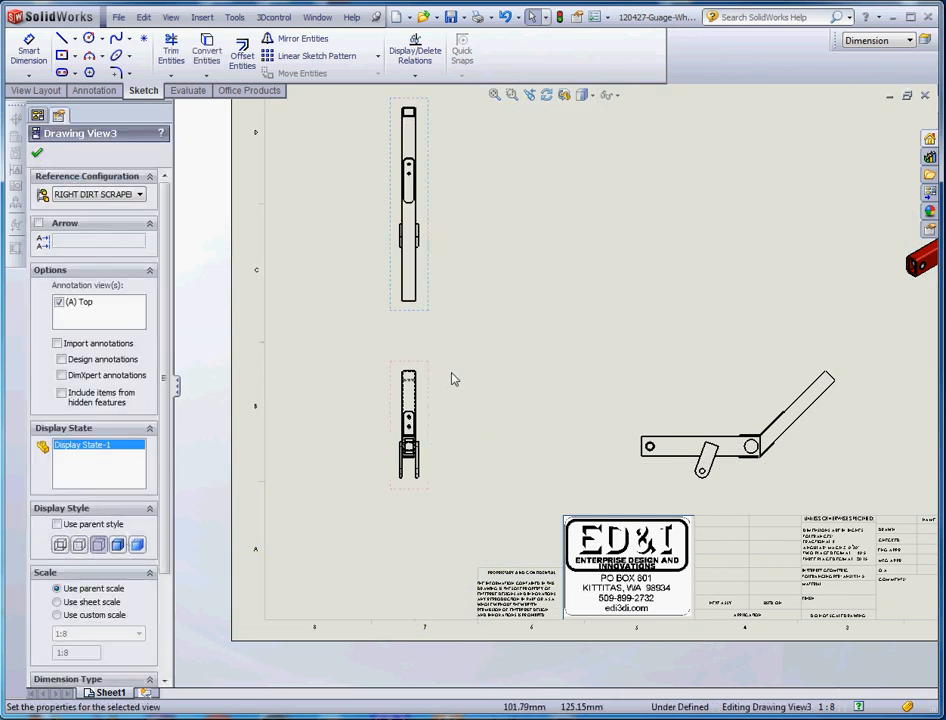
# Set the display style of Drawing View1 to Hidden Lines Removed and check the whole sheet.
pyautogui.click(435, 416)
pyautogui.click(392, 430)
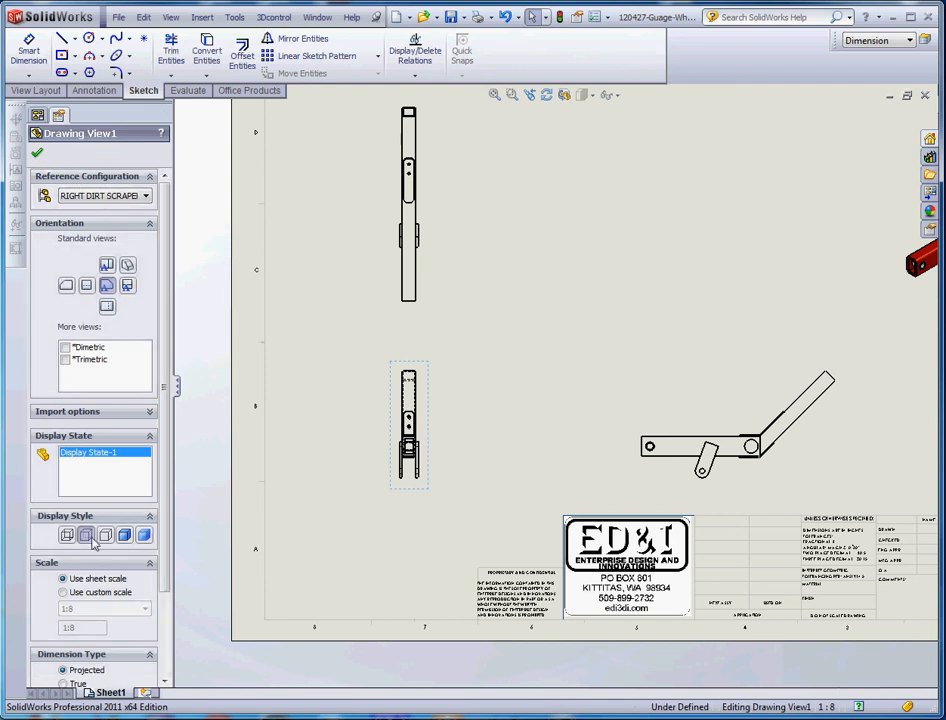
pyautogui.click(505, 435)
pyautogui.scroll(5, 686, 407)
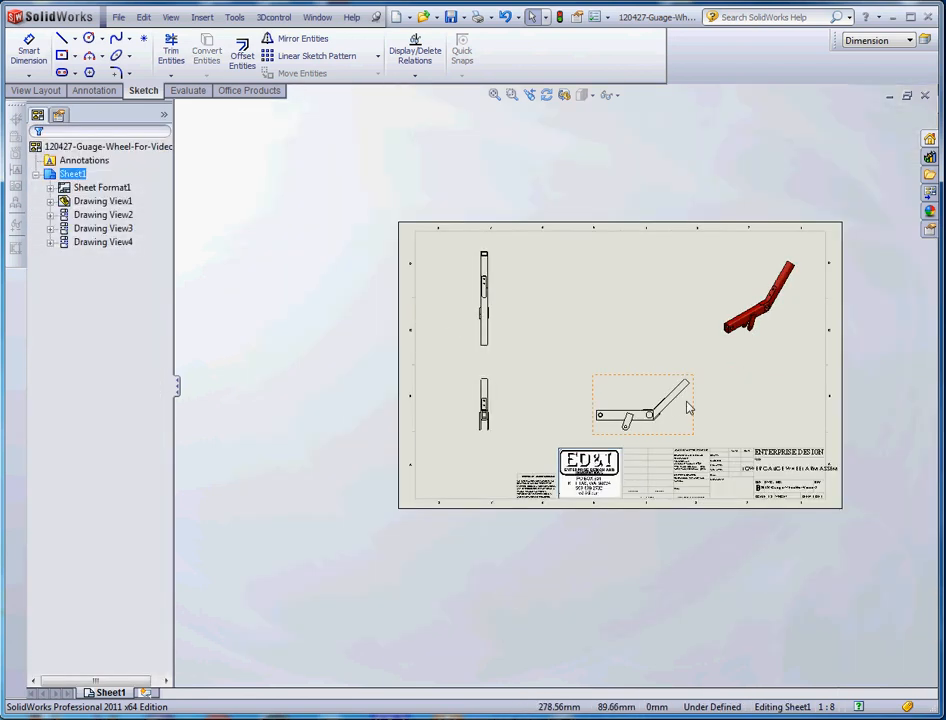
pyautogui.scroll(-2, 530, 371)
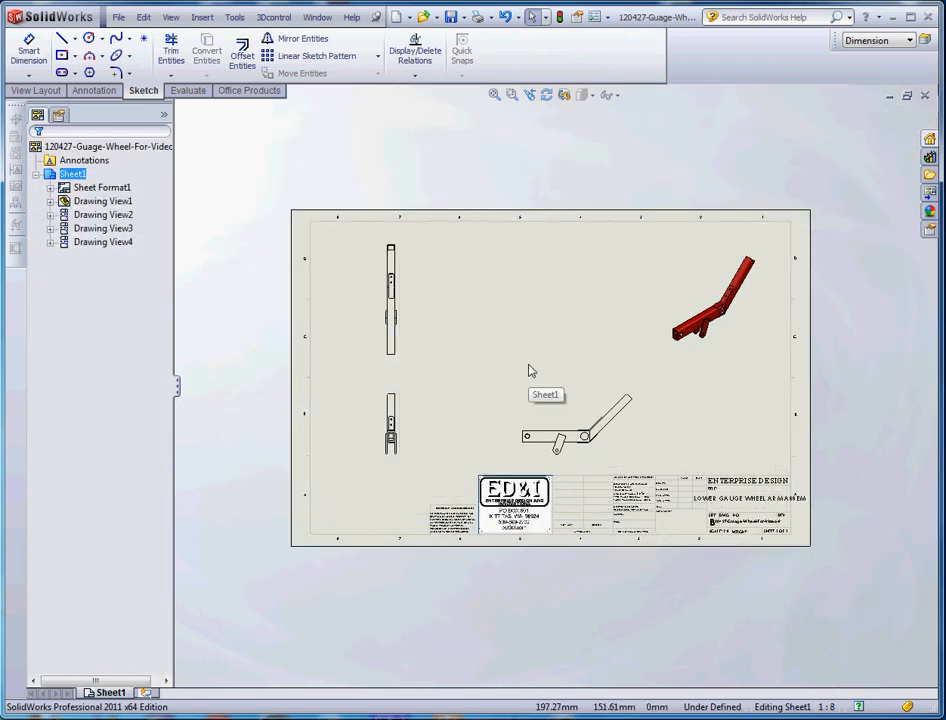